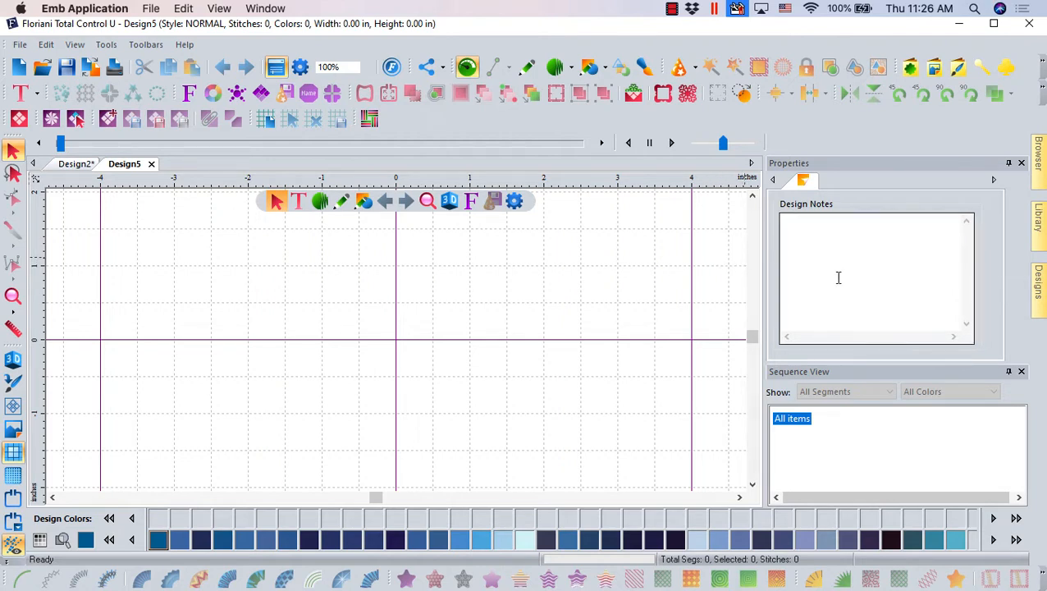
- Open the Floriani Club website from the embroidery software's help resources and sign in to the club account
click(184, 45)
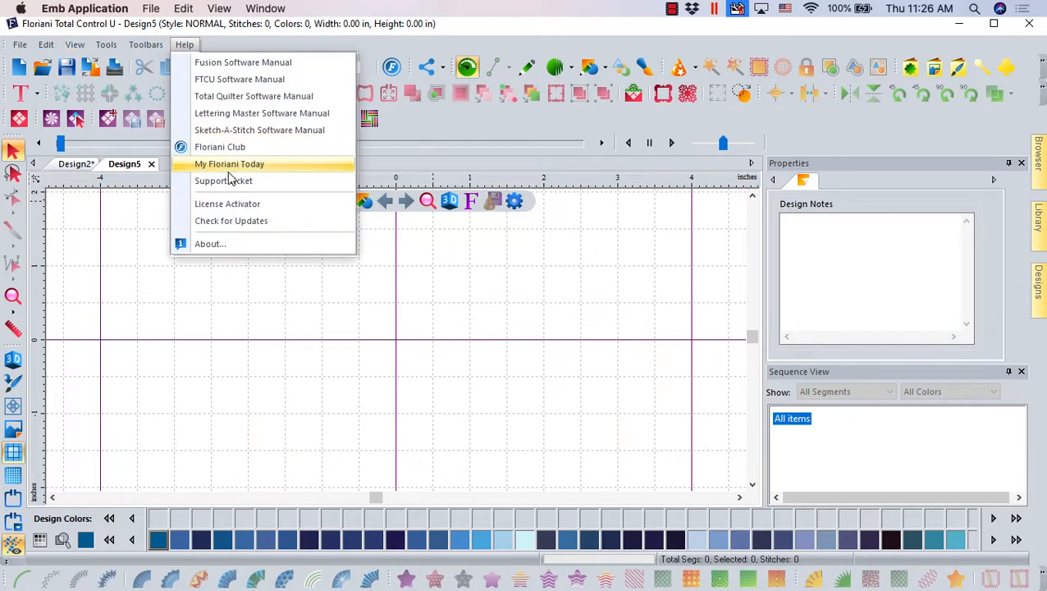
click(213, 150)
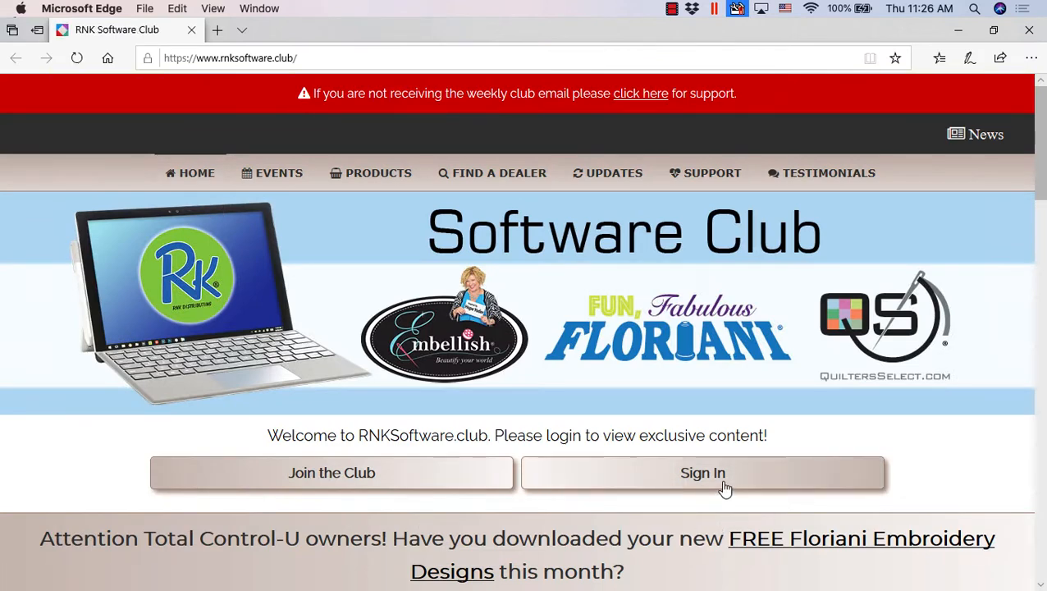
click(719, 482)
click(693, 371)
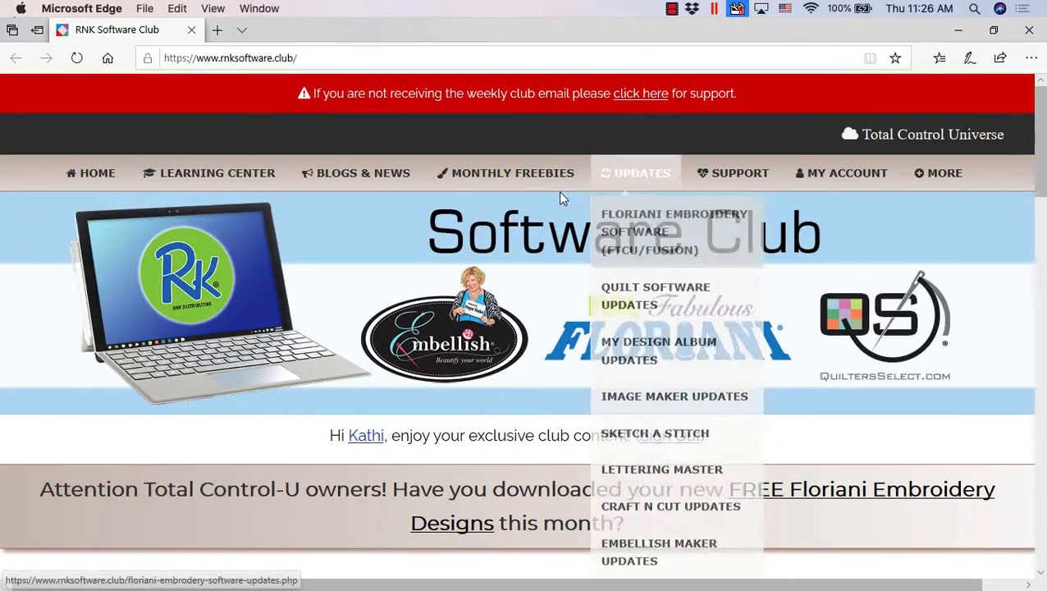
- Browse the club's free monthly embroidery designs through the April 2020 set, and close the browser
mouse_move(520, 179)
click(498, 234)
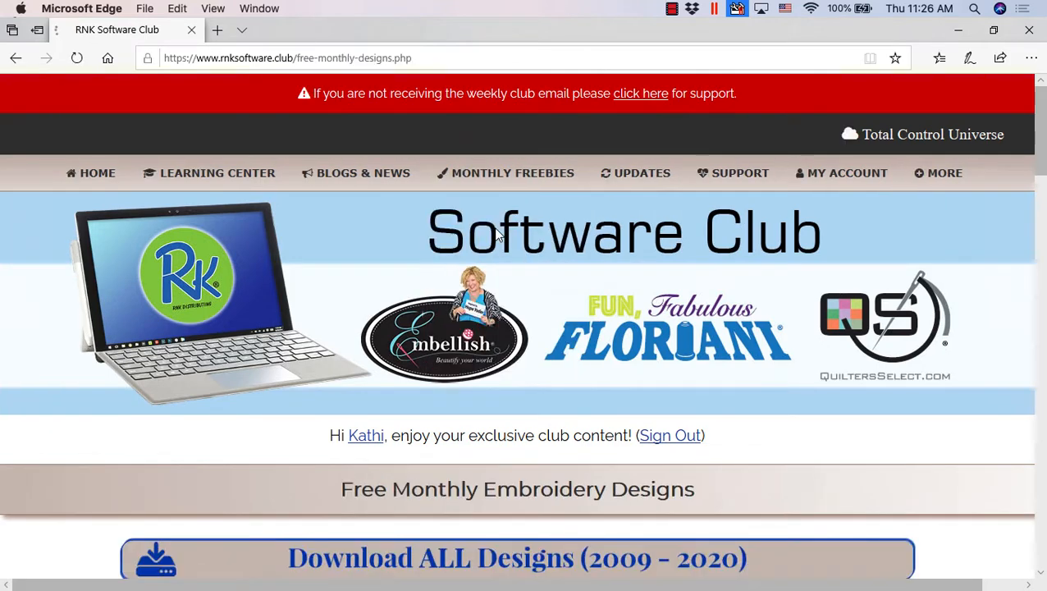
drag(1041, 163, 1040, 397)
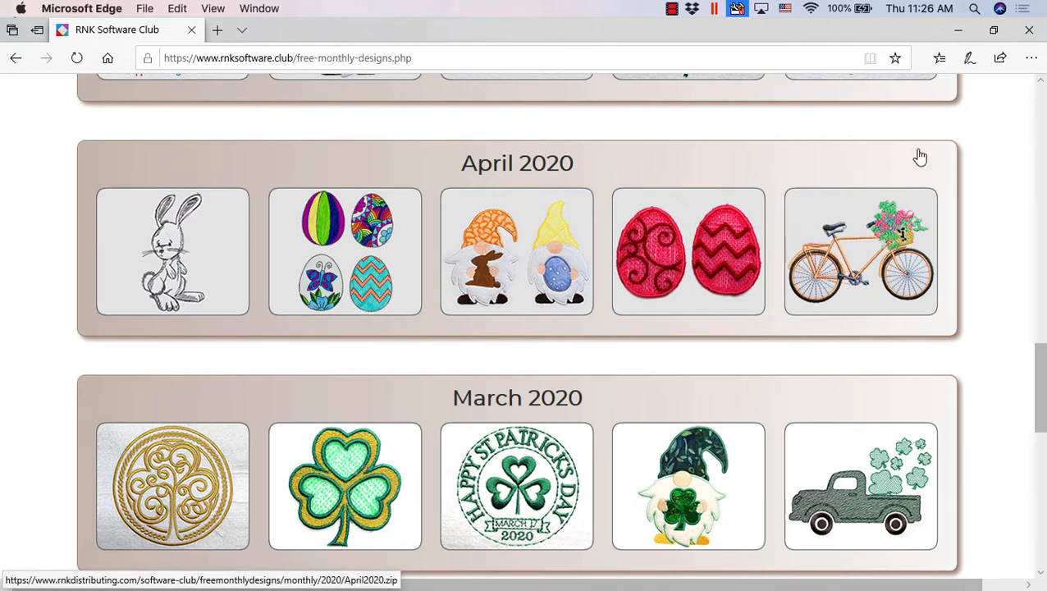
click(1029, 30)
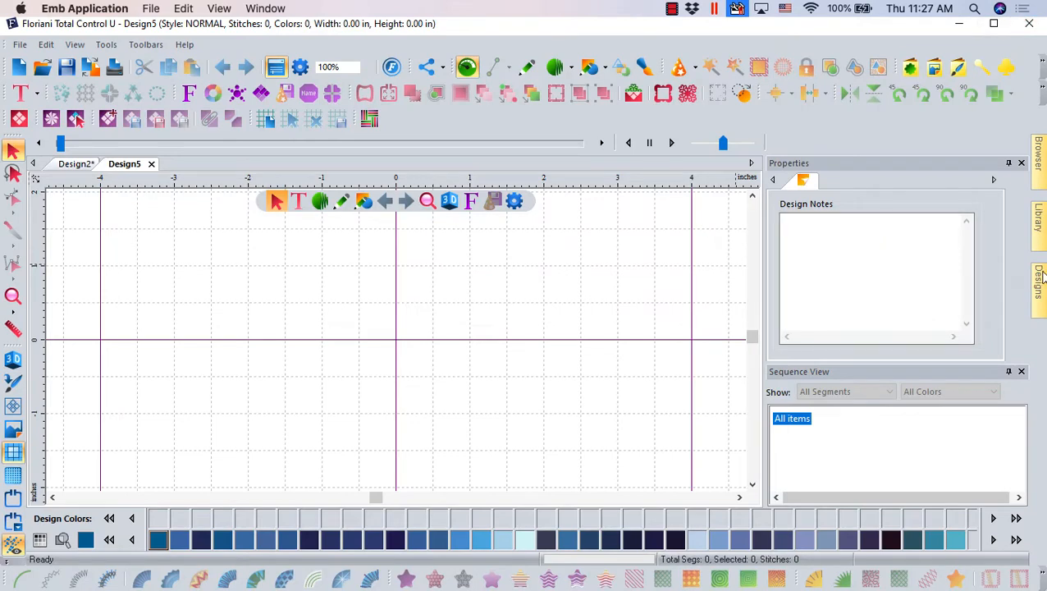
- Place Spring Bicycle.waf from the April2020 library folder on the design page and display its stitches in 3D
mouse_move(1038, 221)
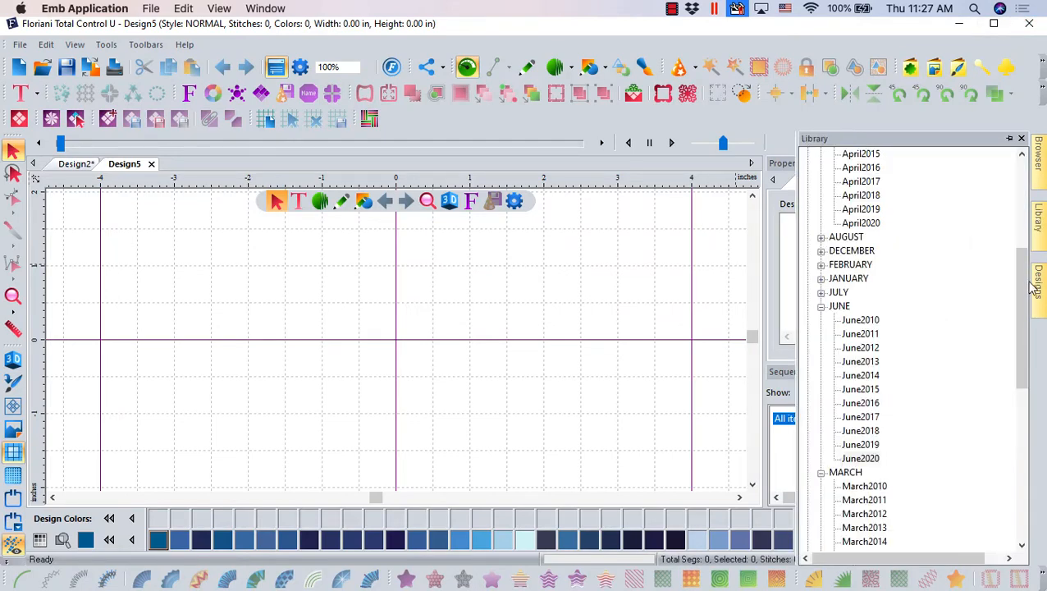
click(863, 224)
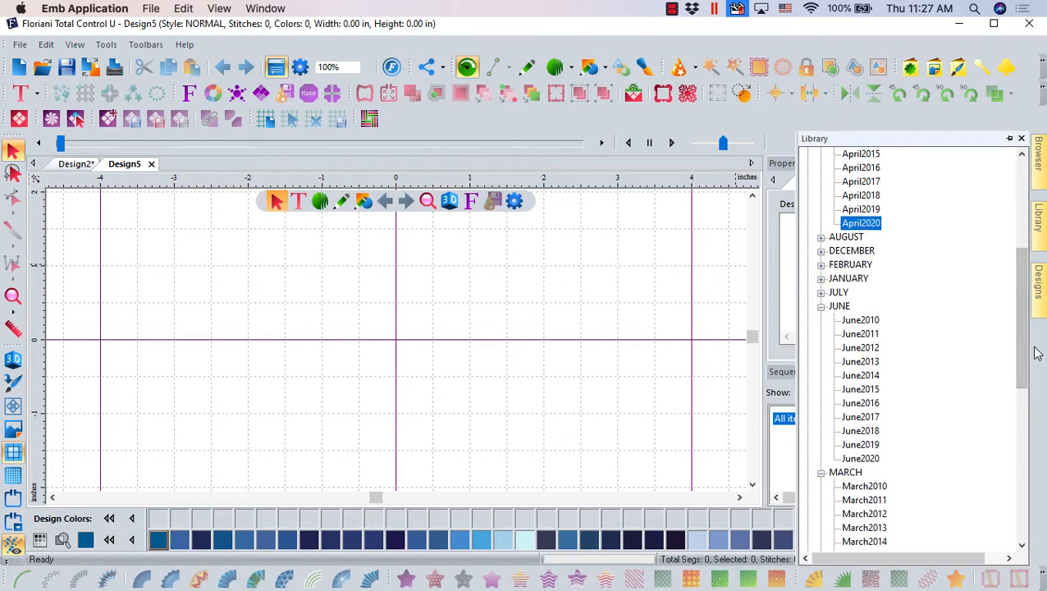
mouse_move(1040, 287)
drag(1020, 238, 1019, 542)
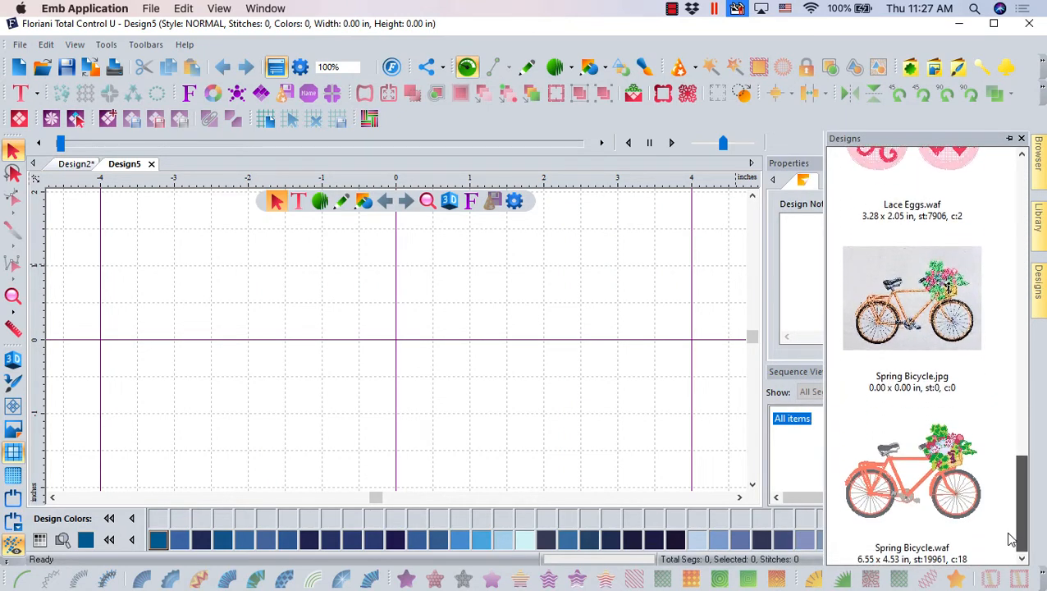
drag(931, 489, 661, 402)
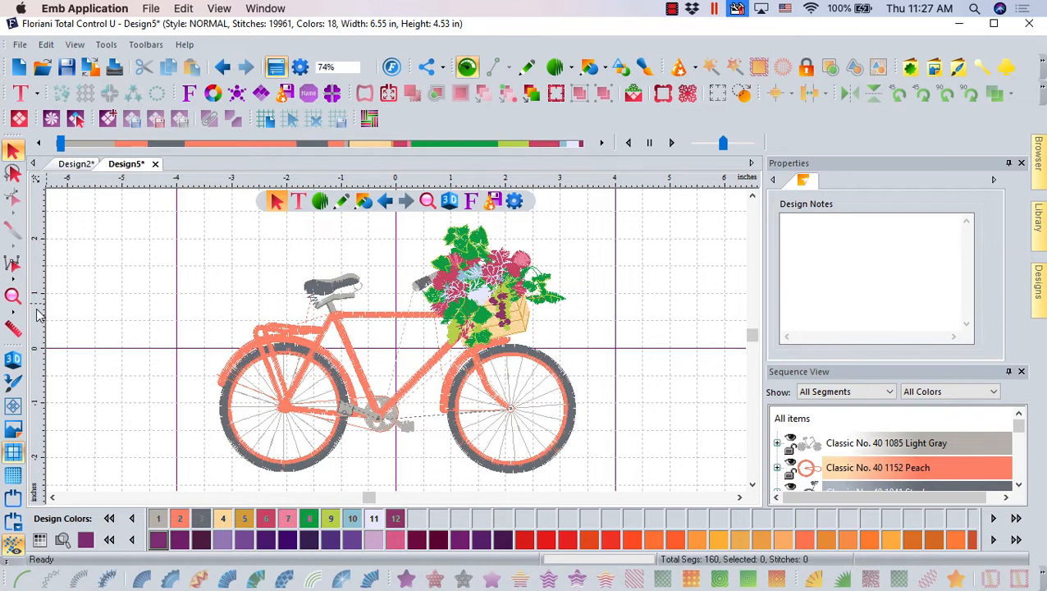
click(12, 359)
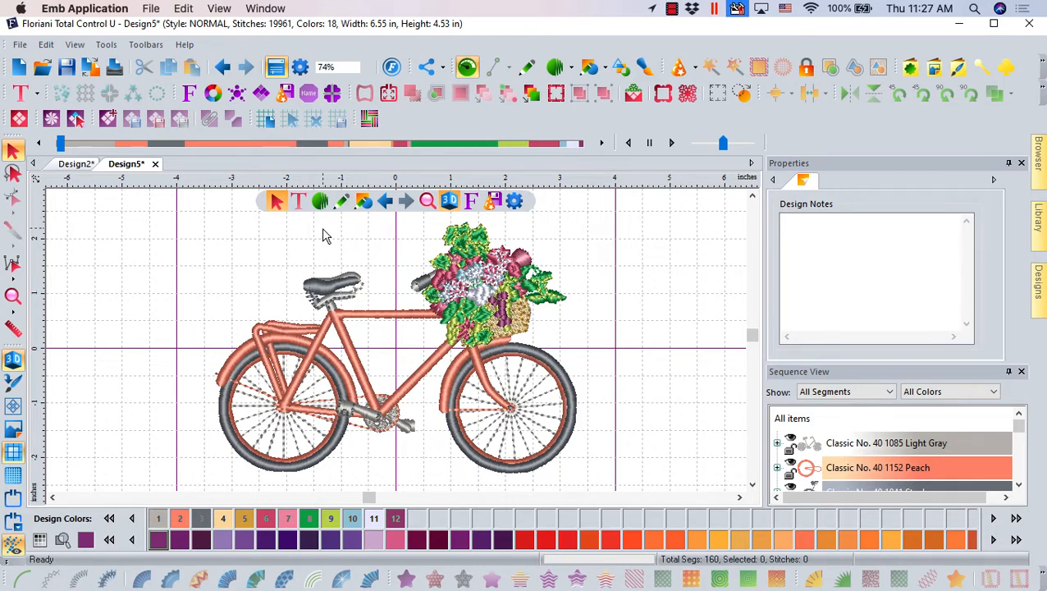
- Start Font Play and enter the custom text "life is beautiful" on two lines, breaking after "is"
click(191, 92)
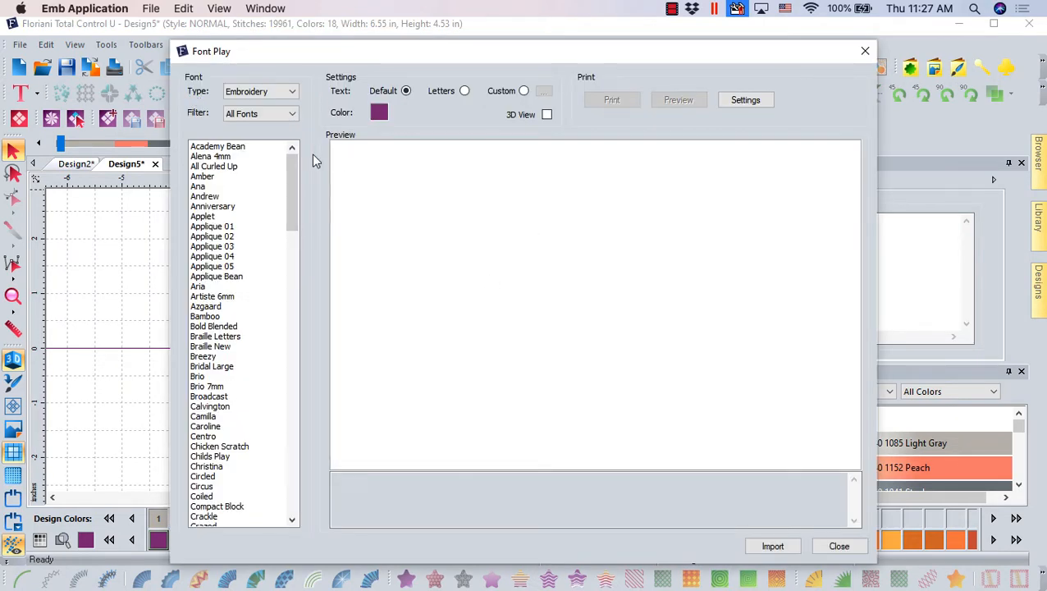
click(524, 91)
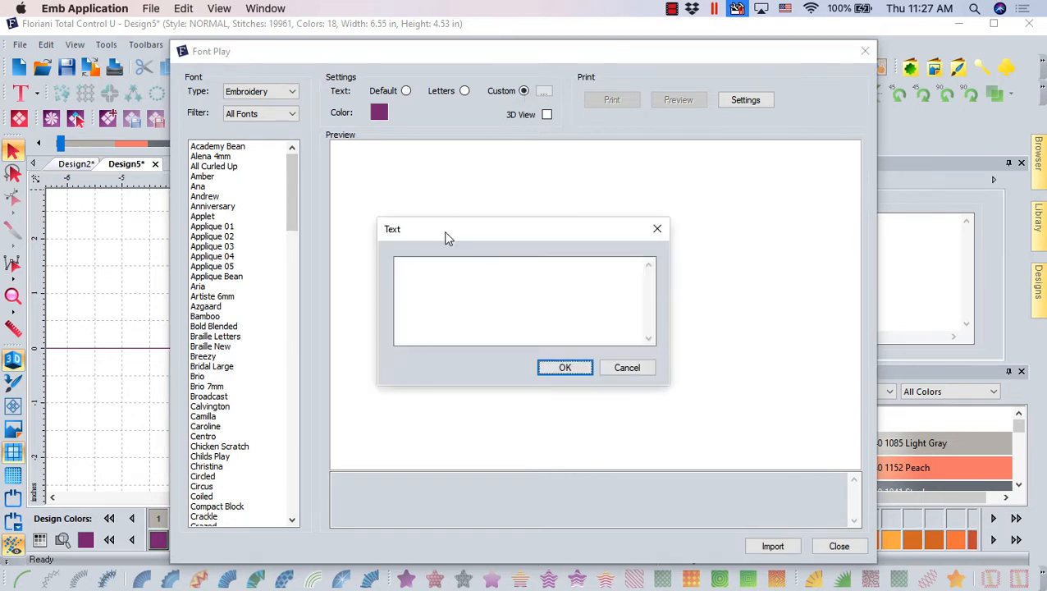
click(426, 280)
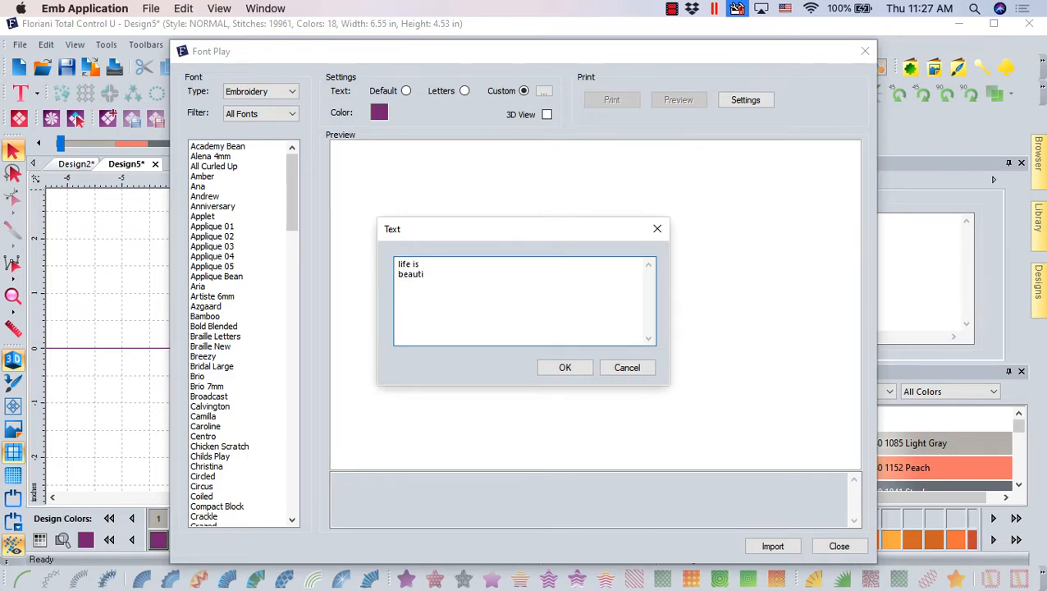
click(565, 368)
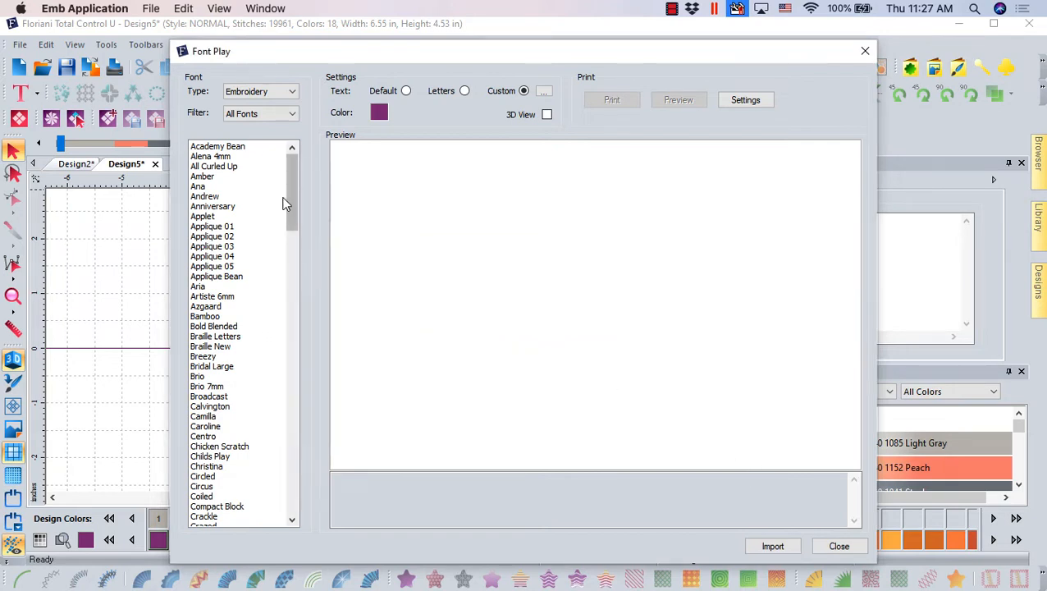
- Filter the embroidery fonts to Script, compare previews, and import the custom text in the Brio font
click(293, 113)
click(244, 168)
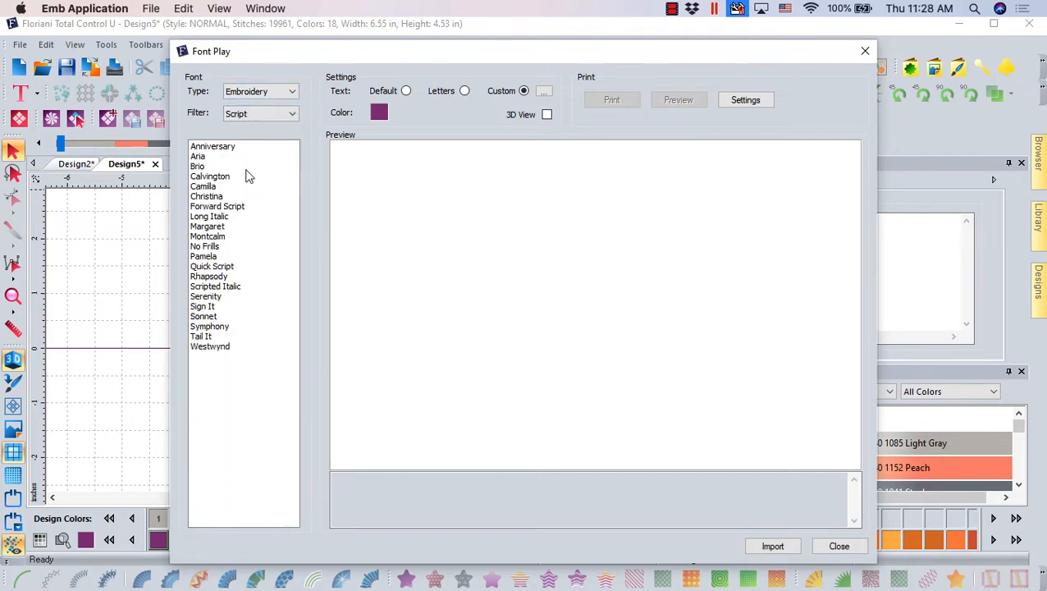
click(202, 147)
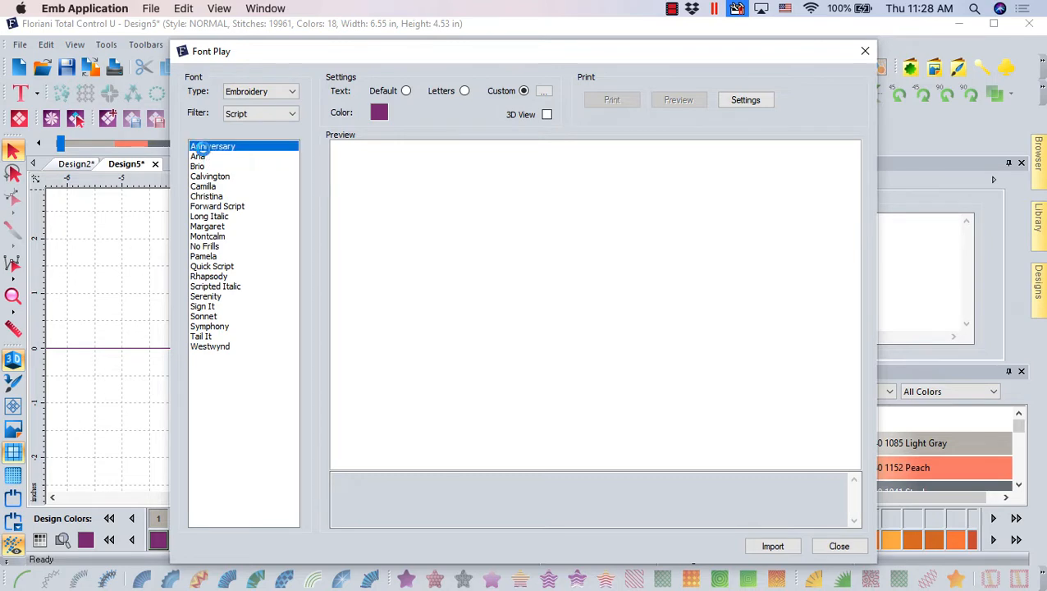
click(201, 157)
click(199, 156)
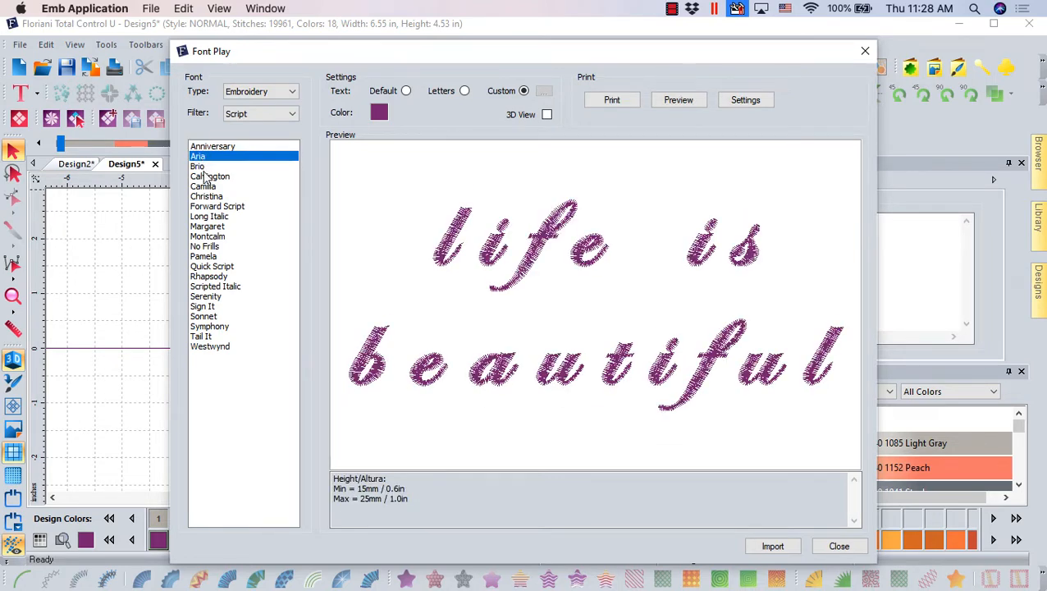
click(199, 167)
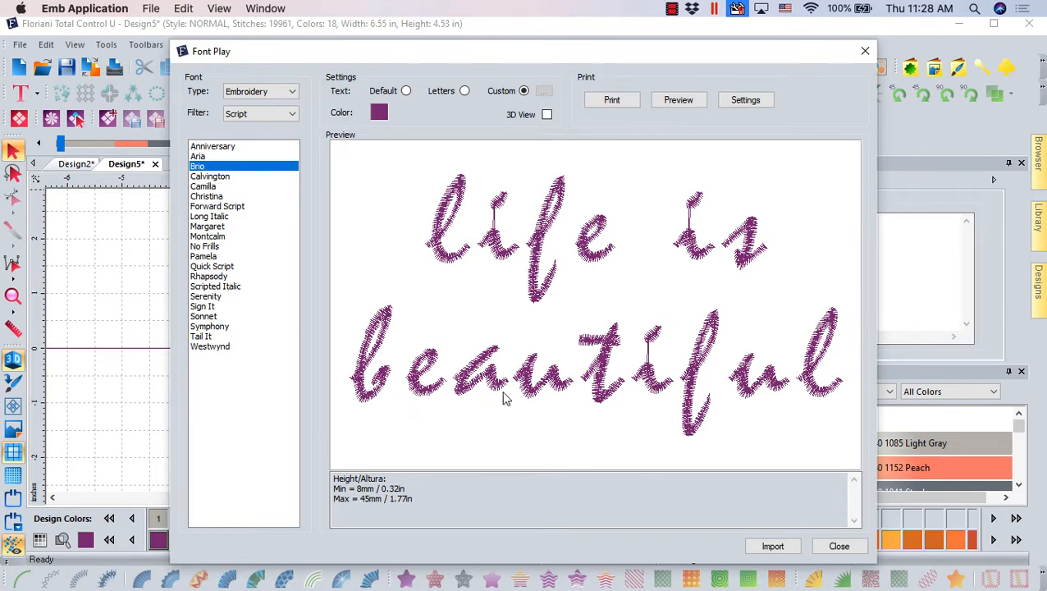
click(771, 547)
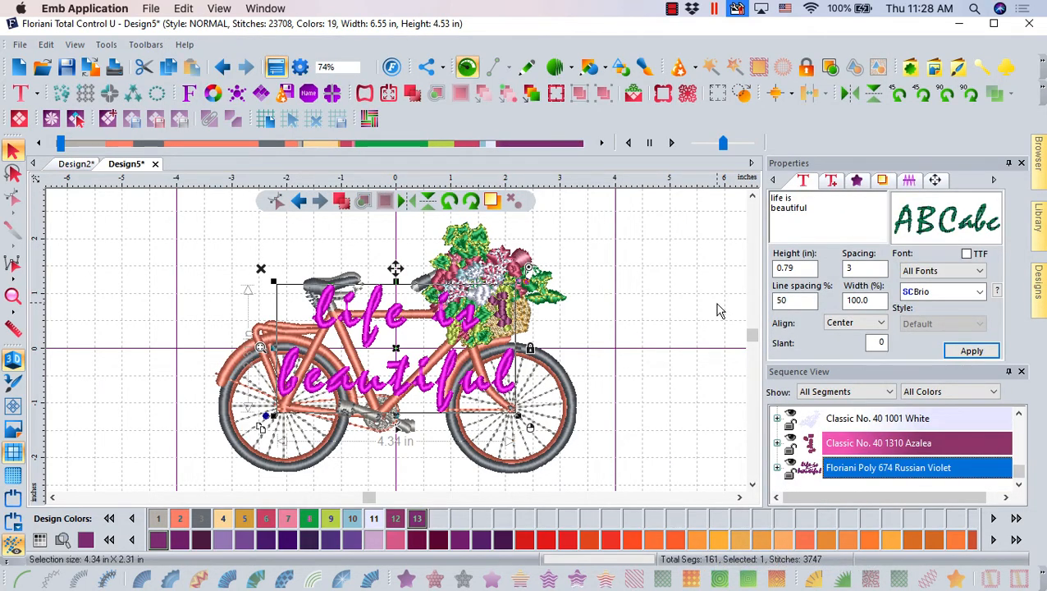
- Move the lettering above the bicycle and rotate it slightly counterclockwise so that it slants upward
click(752, 197)
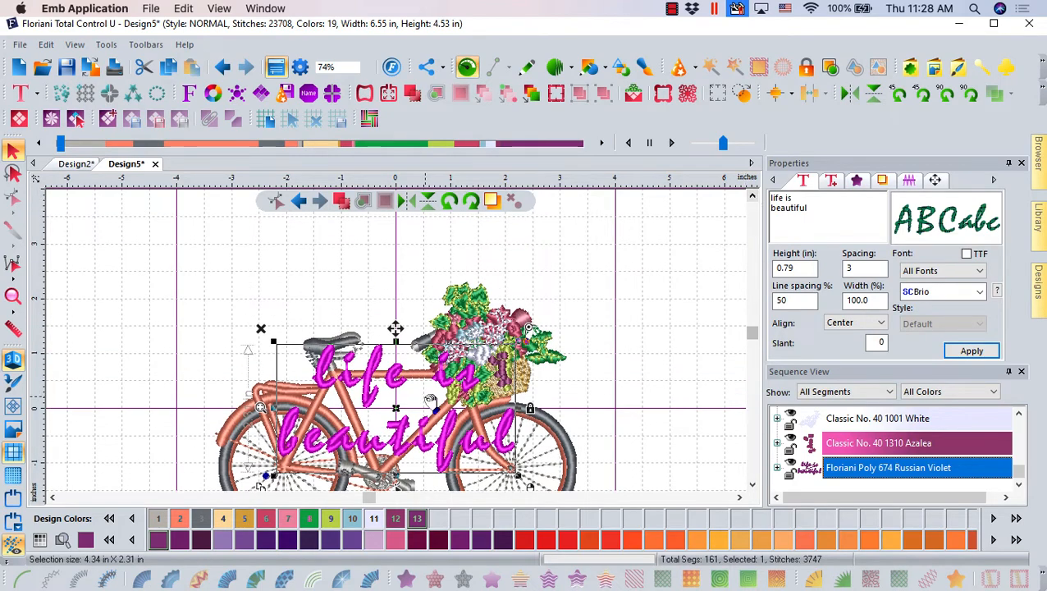
drag(399, 413, 382, 252)
click(753, 196)
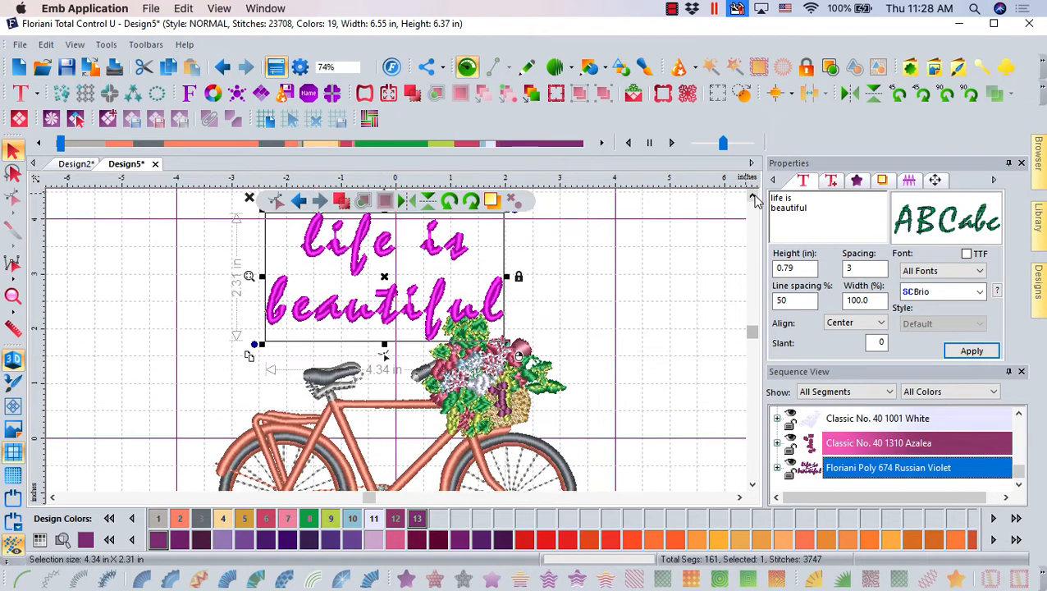
click(753, 197)
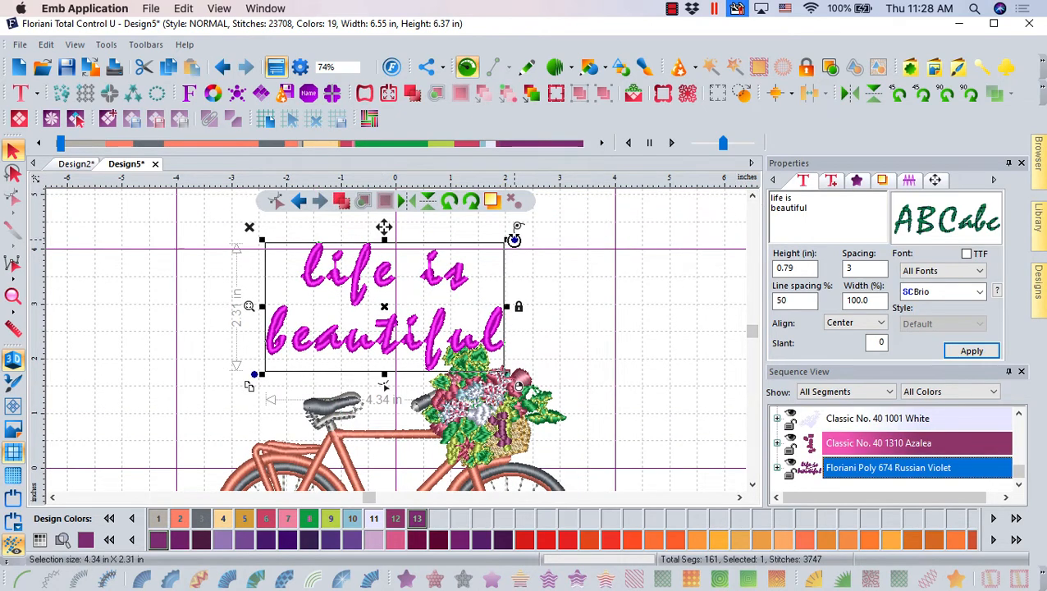
drag(517, 236, 465, 231)
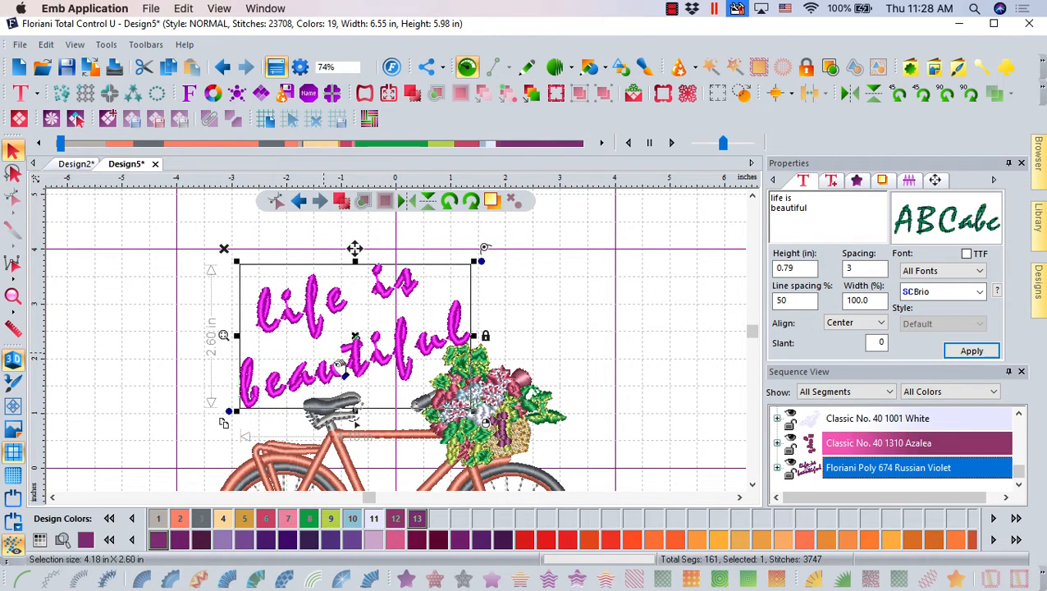
- Turn off the 3D stitch display and set the lettering's letter spacing to -1 with the Text tool
click(11, 365)
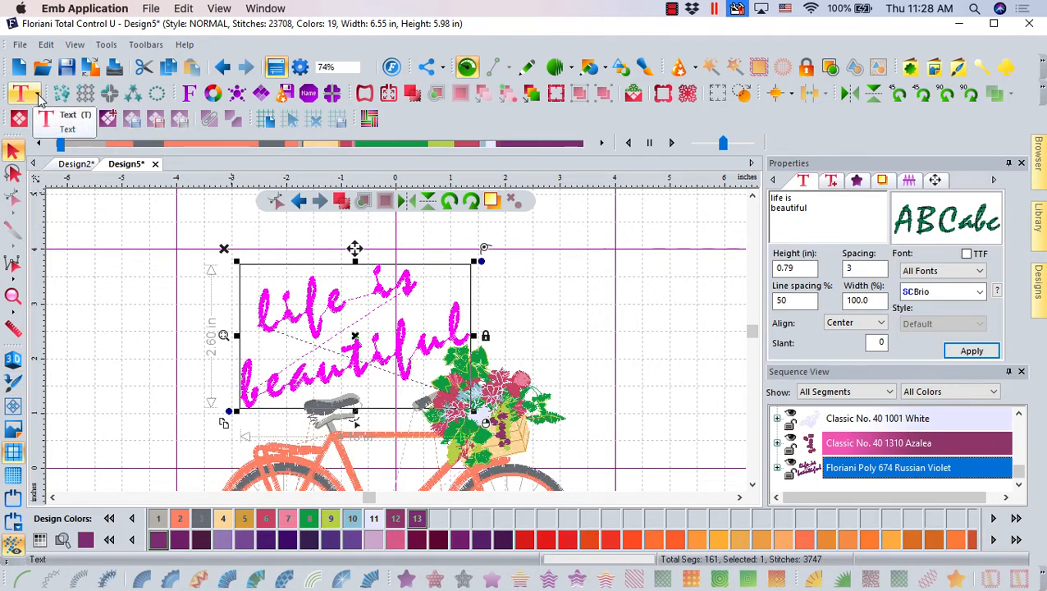
click(38, 98)
click(20, 119)
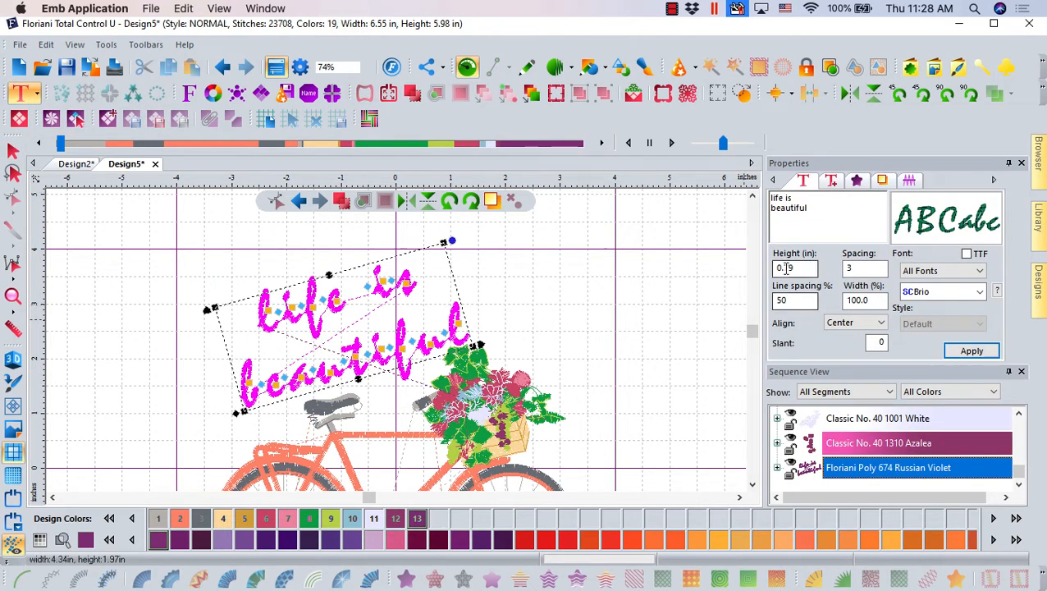
double_click(867, 269)
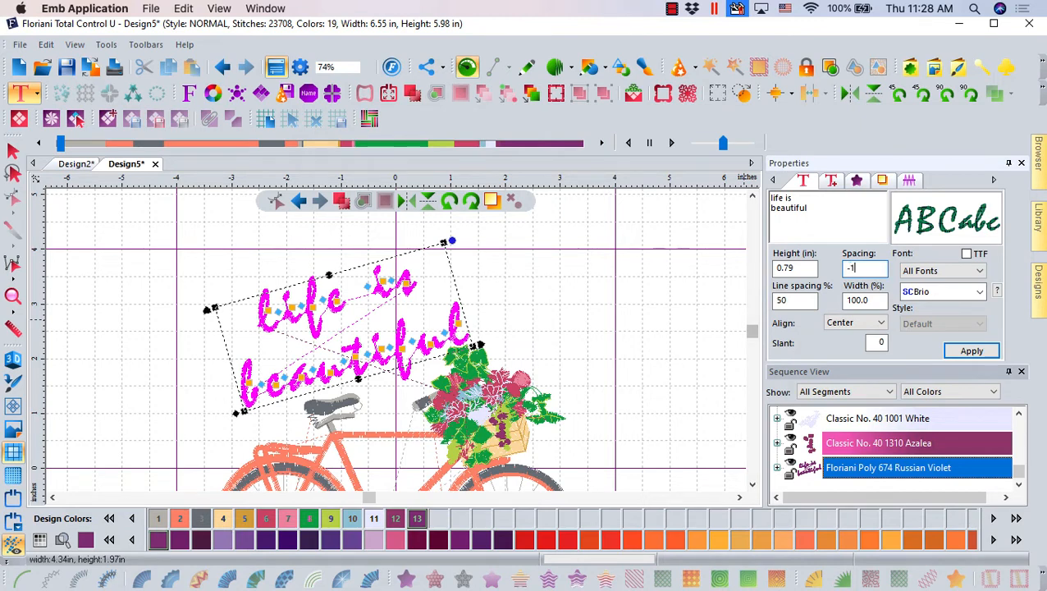
click(971, 350)
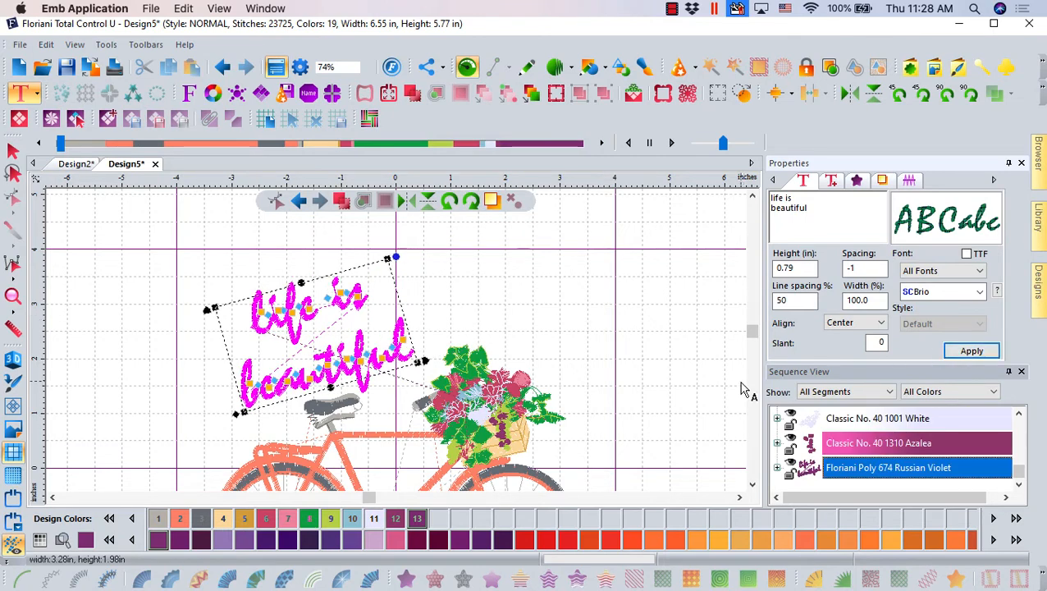
click(551, 294)
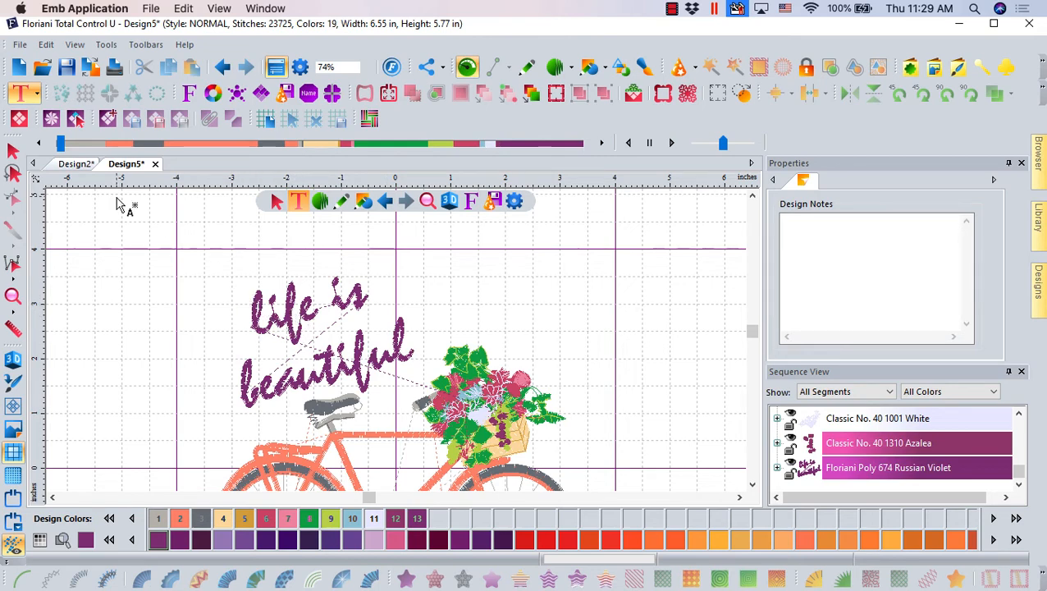
- Shift the lettering slightly toward the flower basket so it sits above the bicycle's seat and frame
click(12, 149)
click(301, 324)
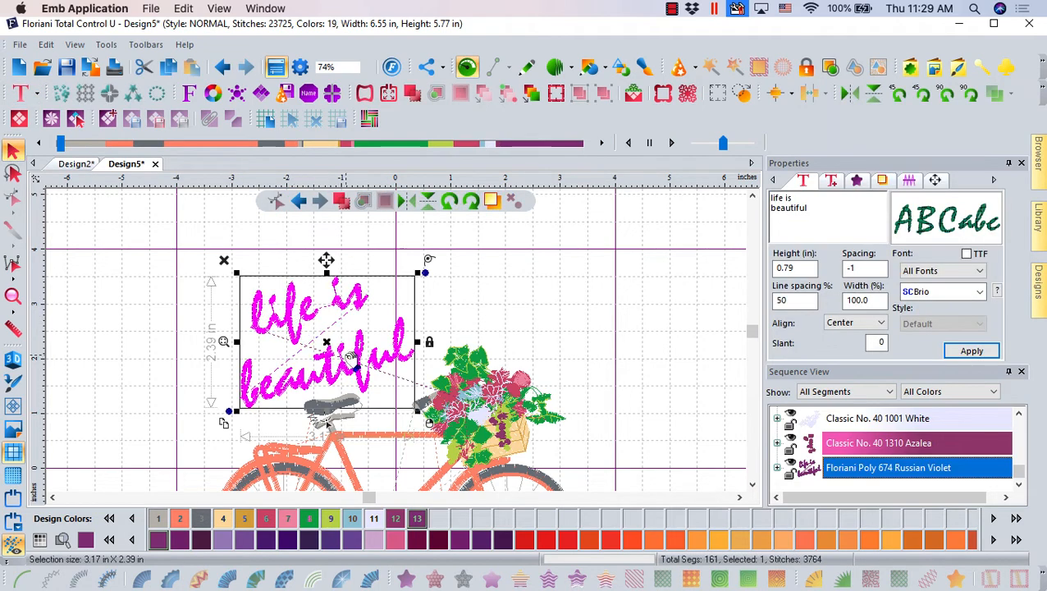
drag(333, 346, 365, 340)
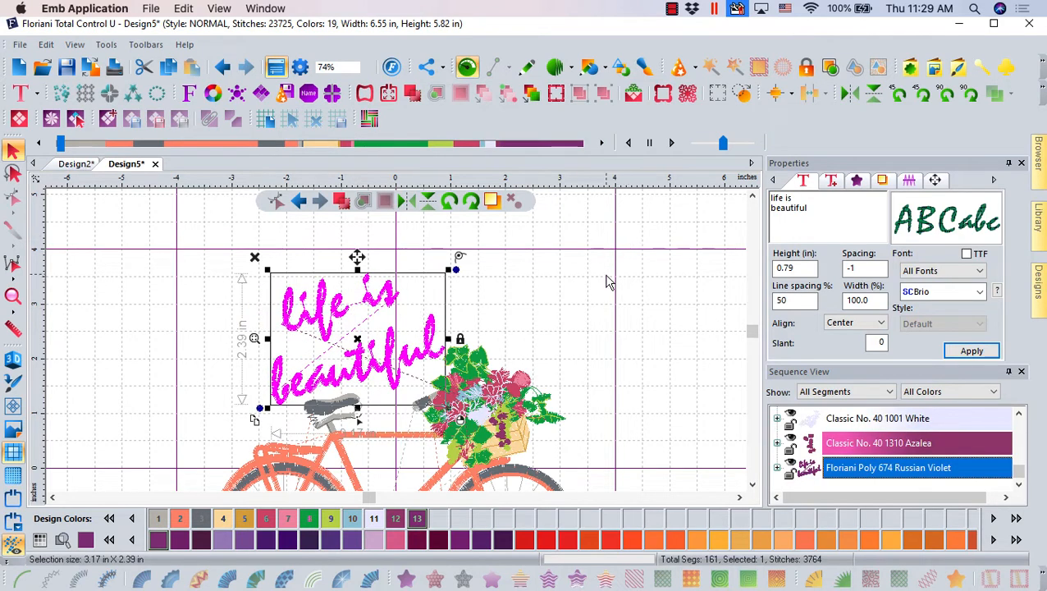
click(568, 274)
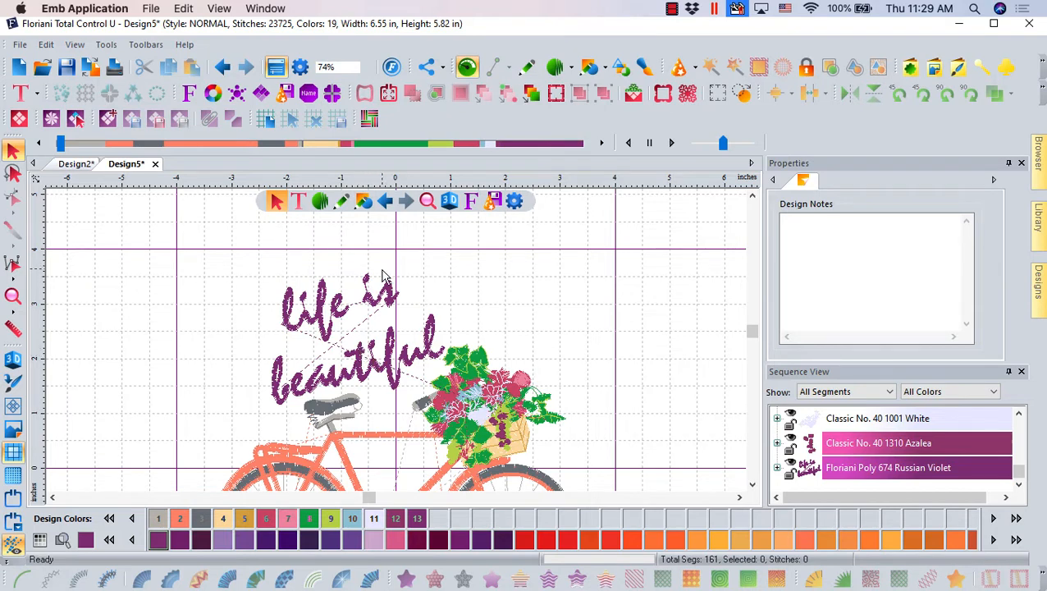
- Recolor the "life is beautiful" lettering with design color 2, Classic No. 40 1152 Peach, to match the bicycle frame
click(332, 332)
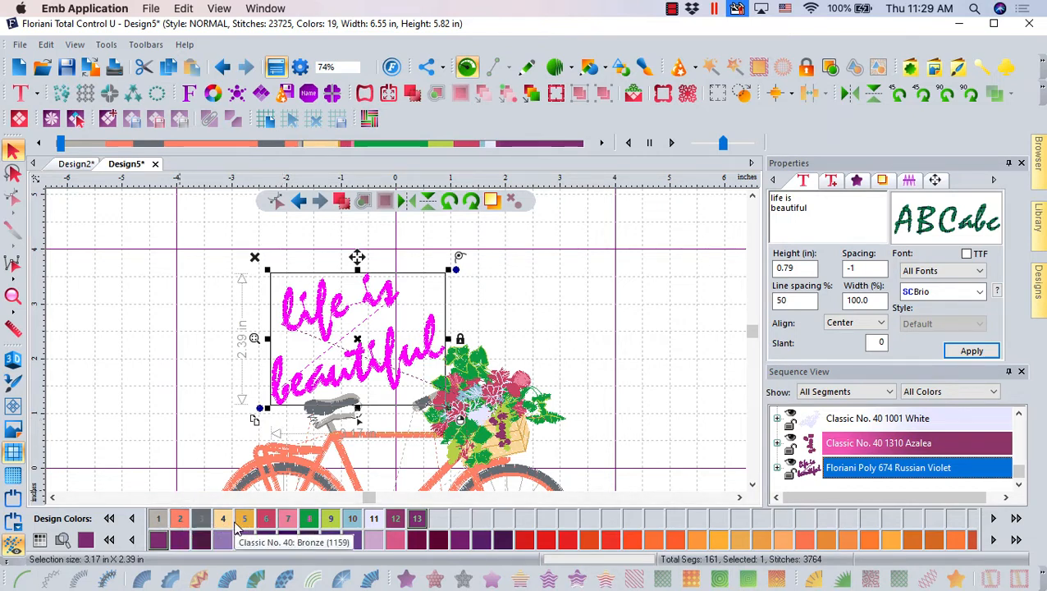
click(182, 517)
click(643, 264)
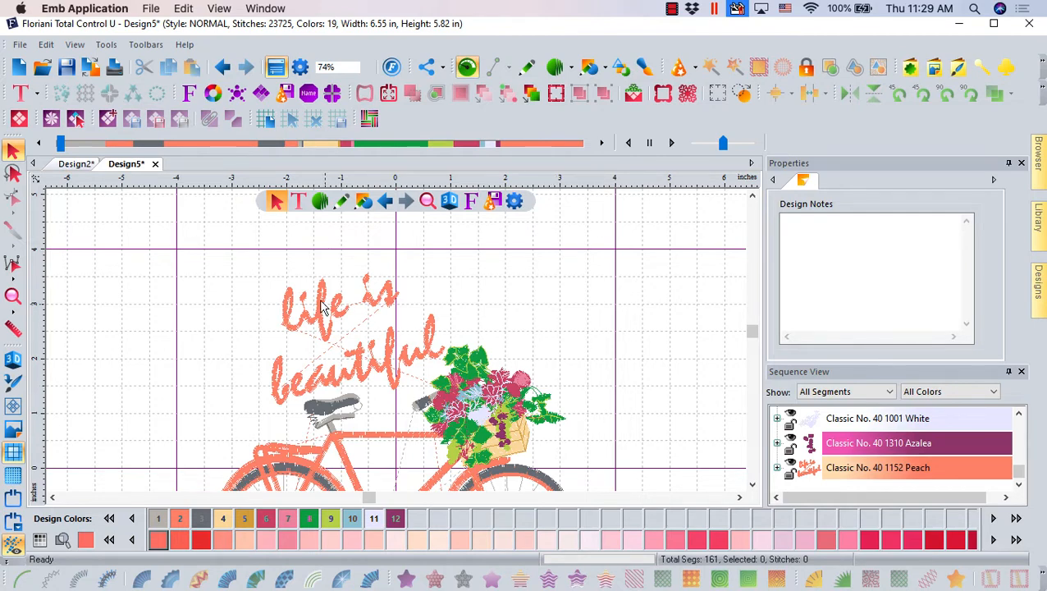
- Create a new page and place the orange bicycle design with the flower basket from the June2020 library folder on it
click(18, 67)
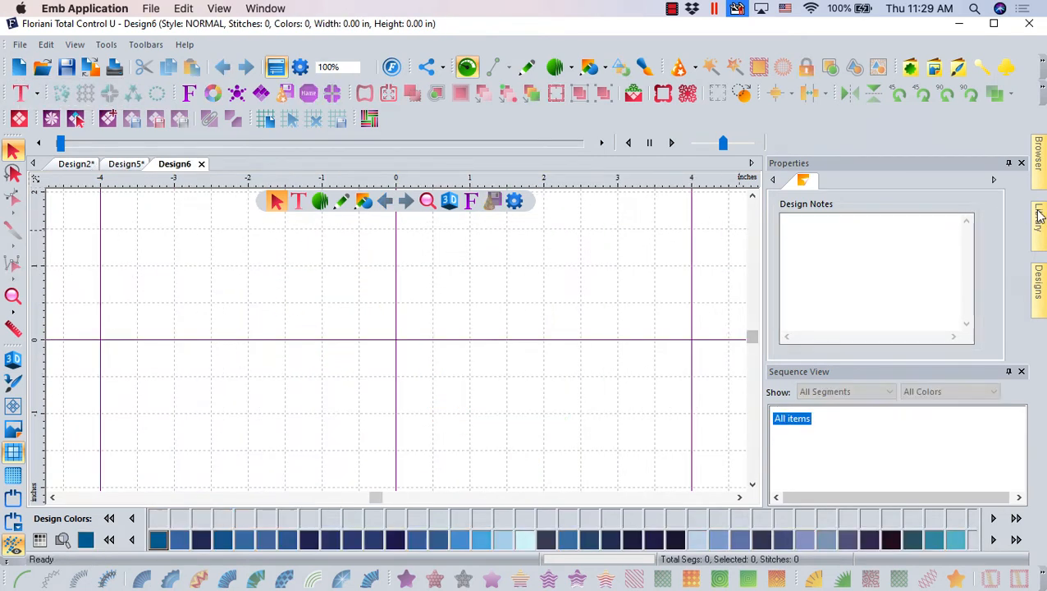
mouse_move(1041, 218)
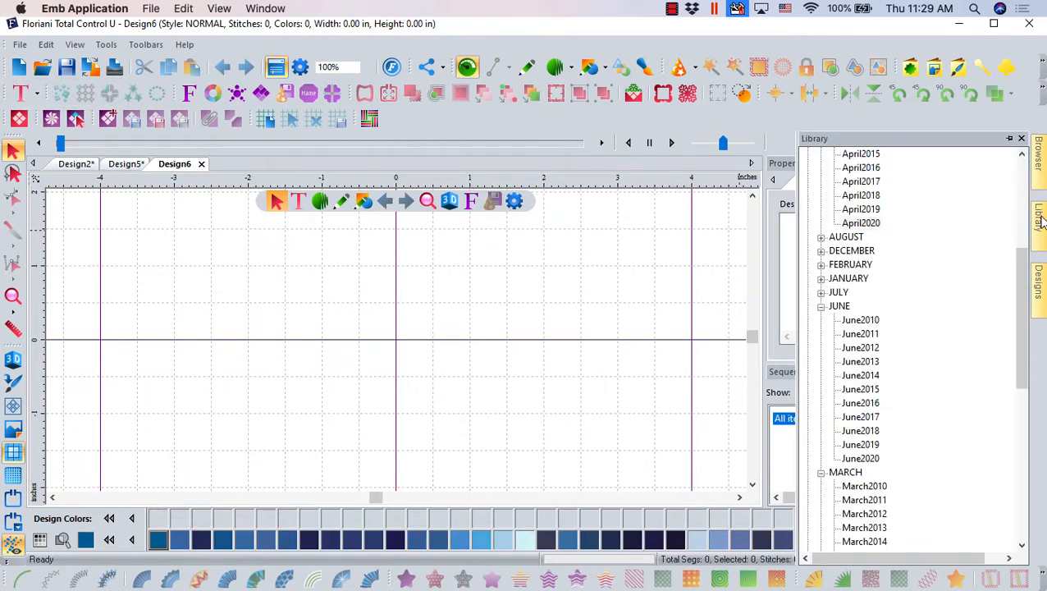
click(857, 459)
mouse_move(1040, 293)
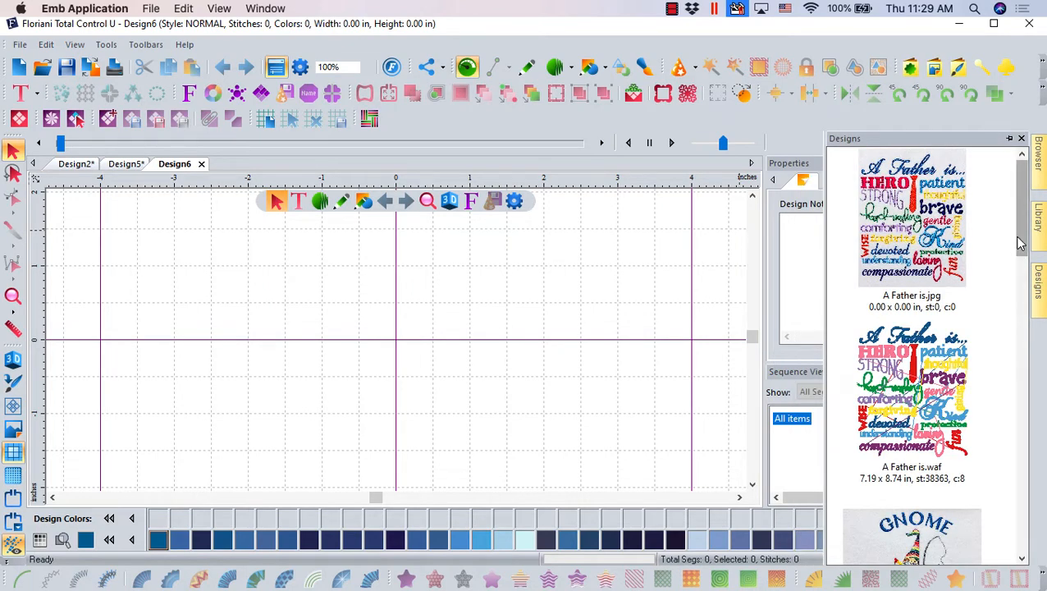
drag(1024, 243, 1036, 448)
mouse_move(1042, 299)
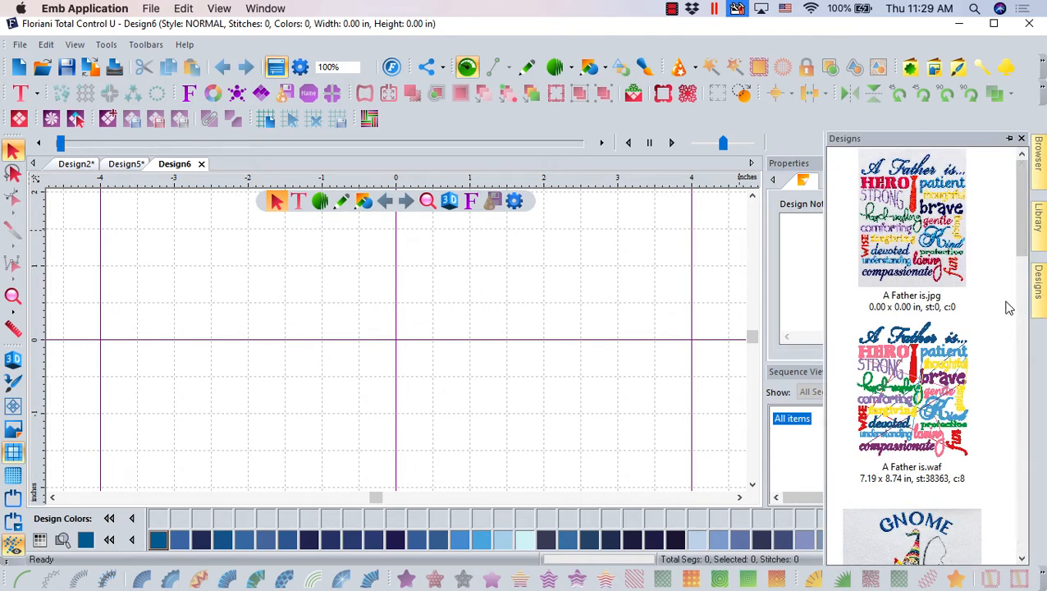
drag(1017, 250, 593, 380)
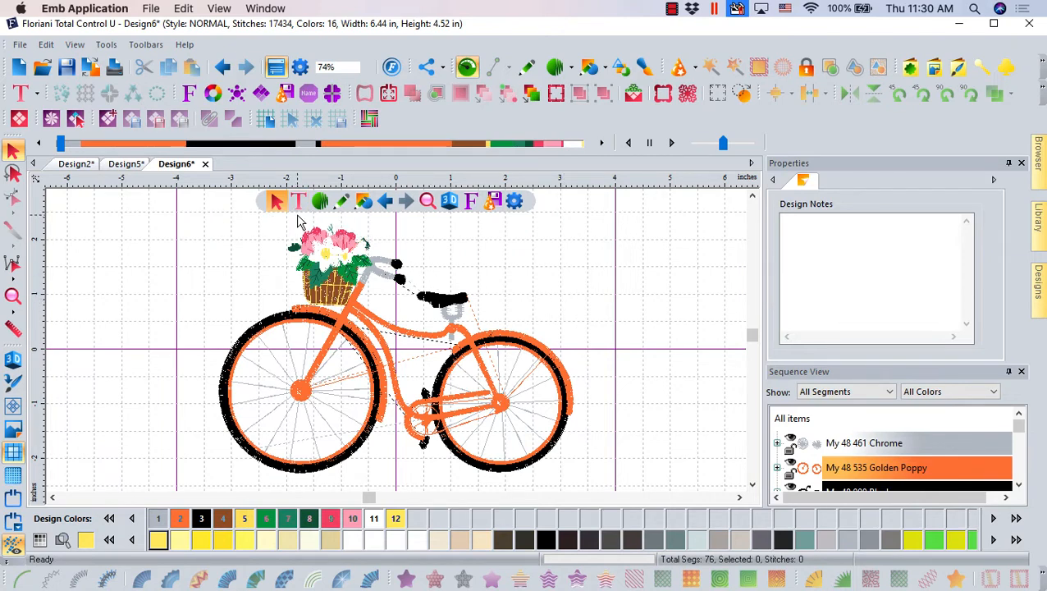
- Add the lettering "enjoy" in blank space beside the bicycle, using the Script font Brio
click(298, 201)
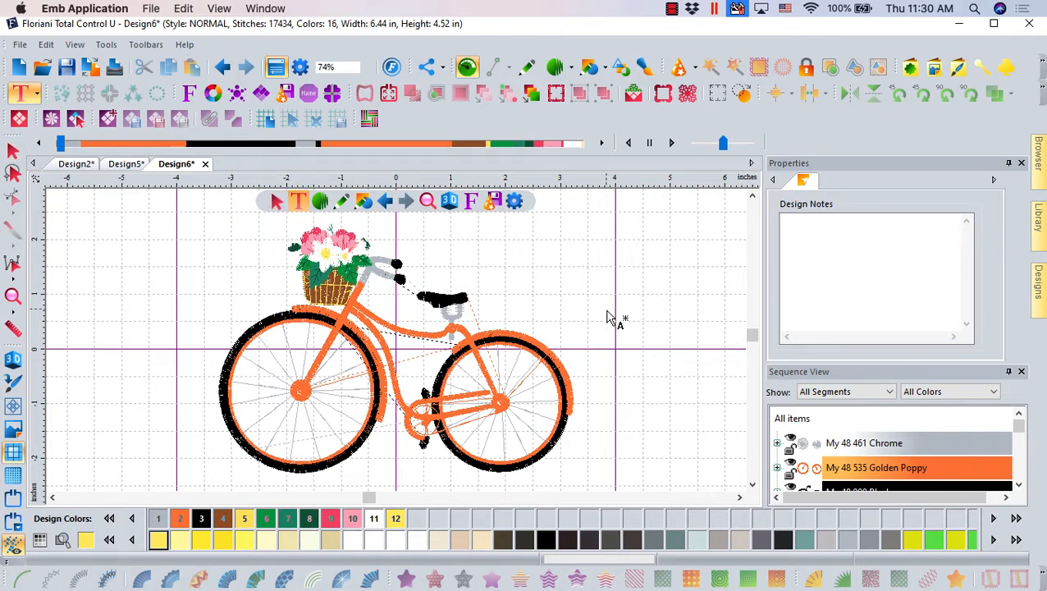
click(584, 292)
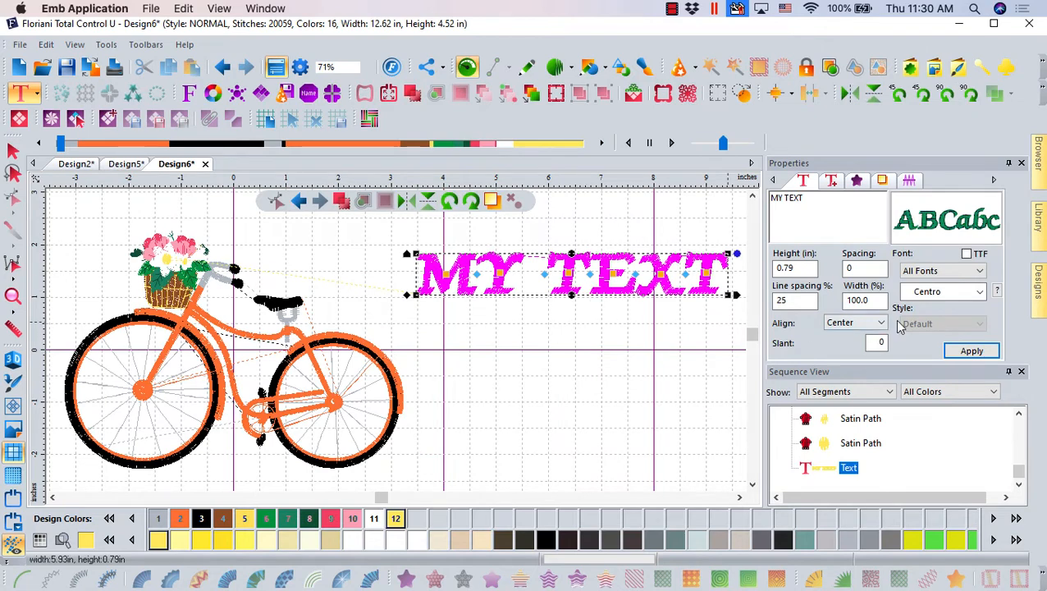
drag(809, 202, 676, 209)
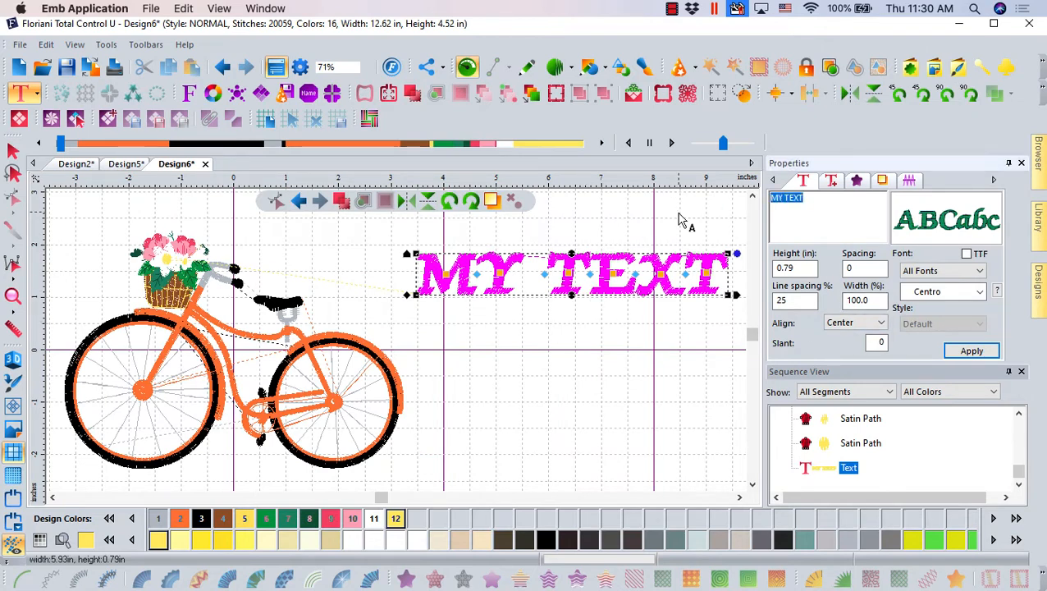
text(enjoy)
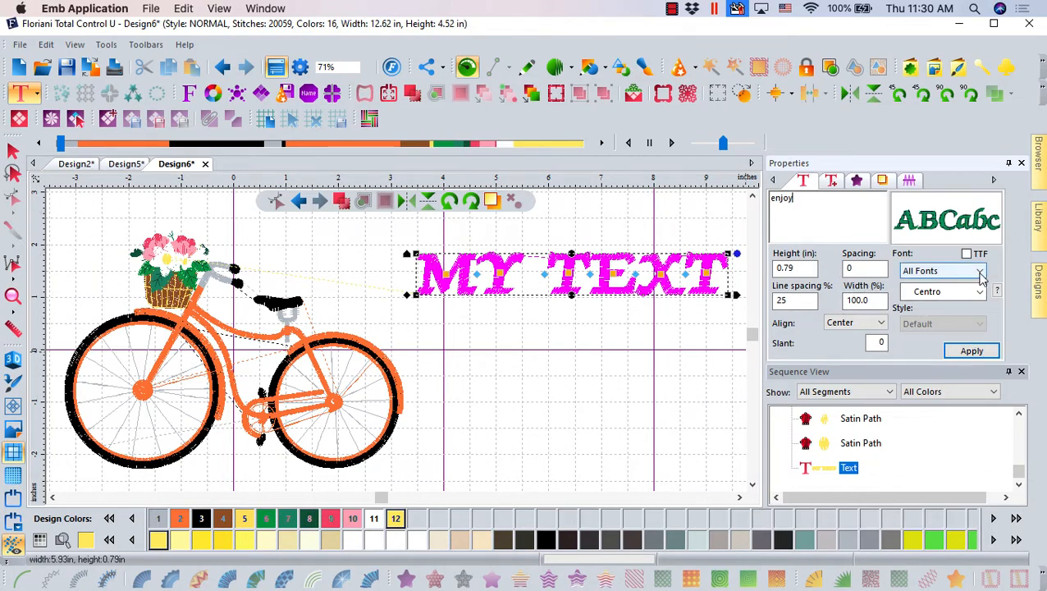
click(981, 272)
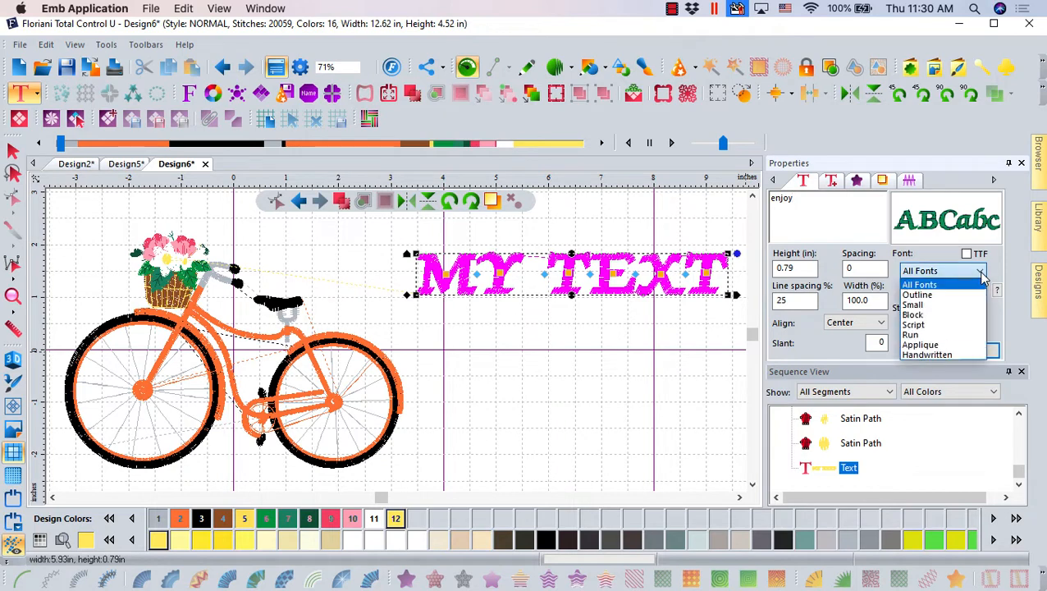
click(931, 325)
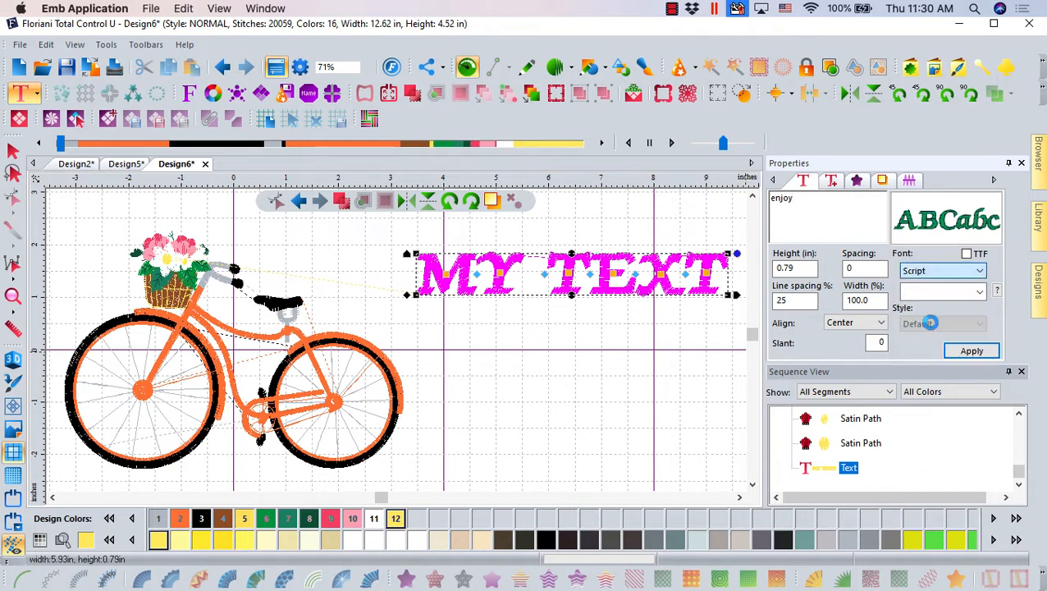
click(980, 292)
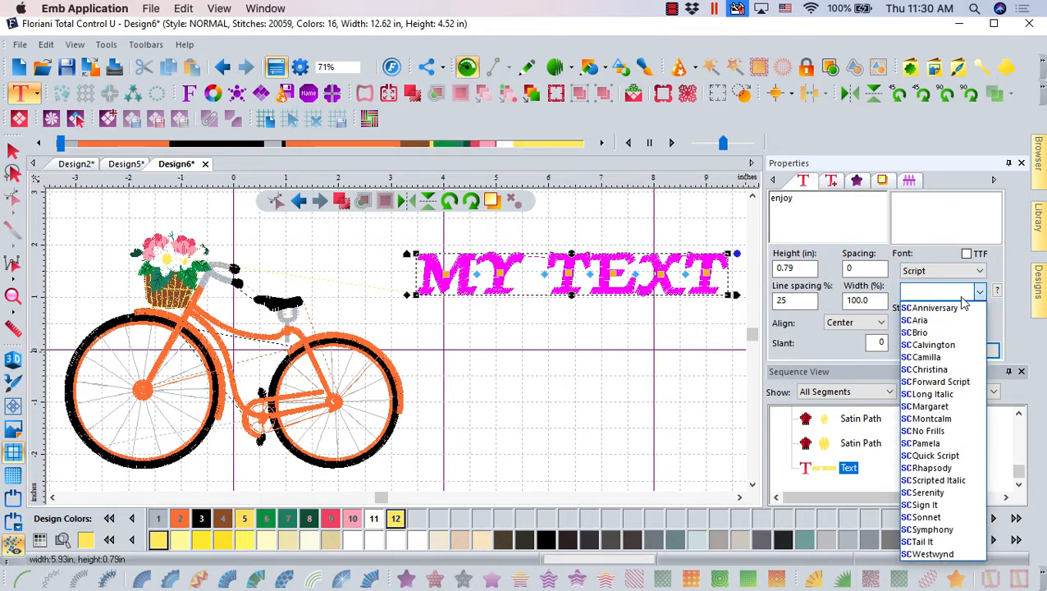
click(922, 333)
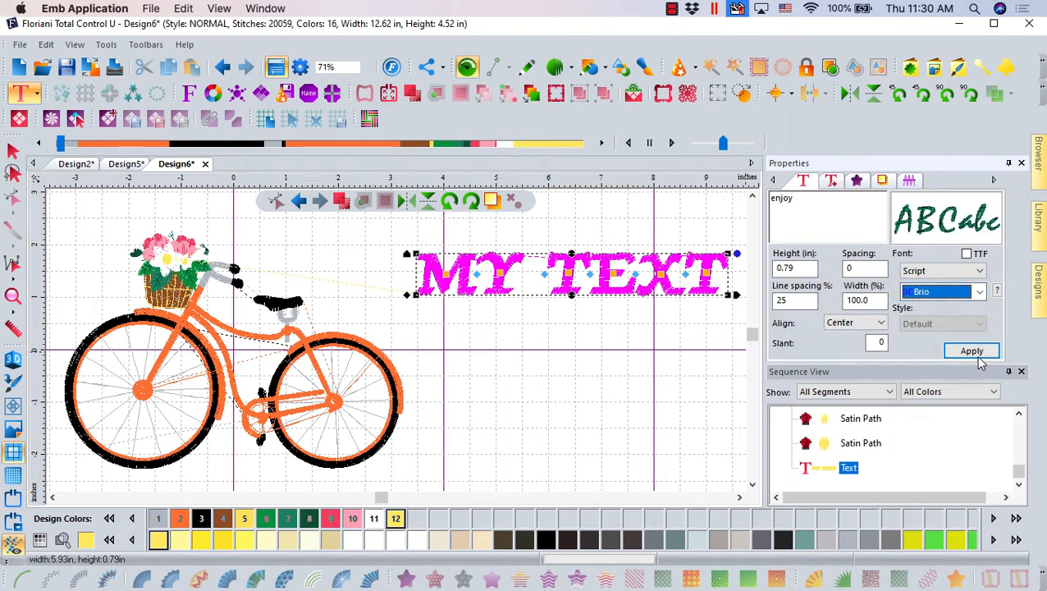
click(971, 351)
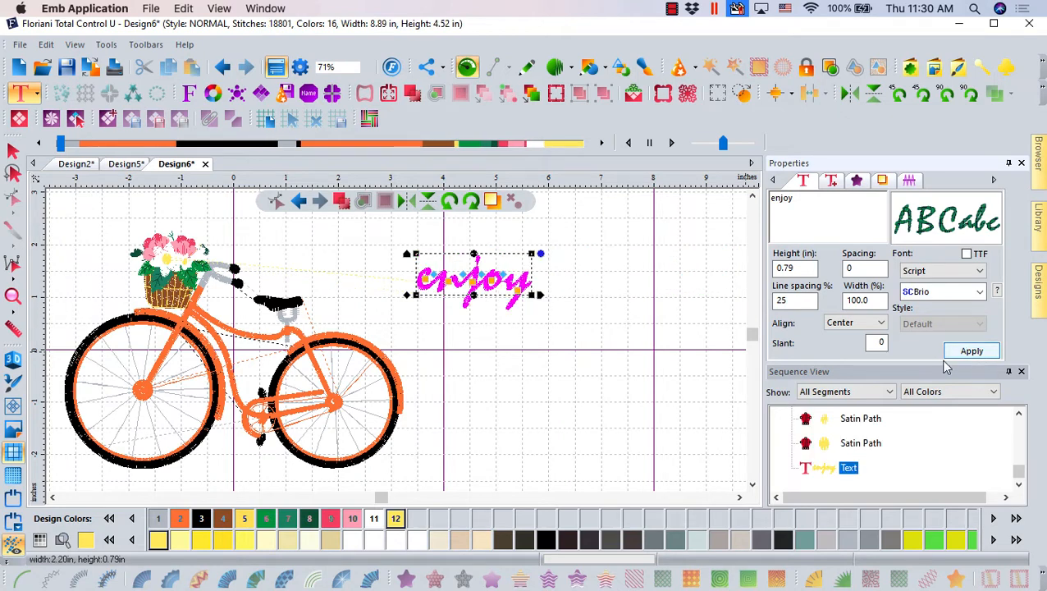
- Change the "enjoy" lettering to the Script font Camilla and move it just above the bicycle's handlebars
click(979, 293)
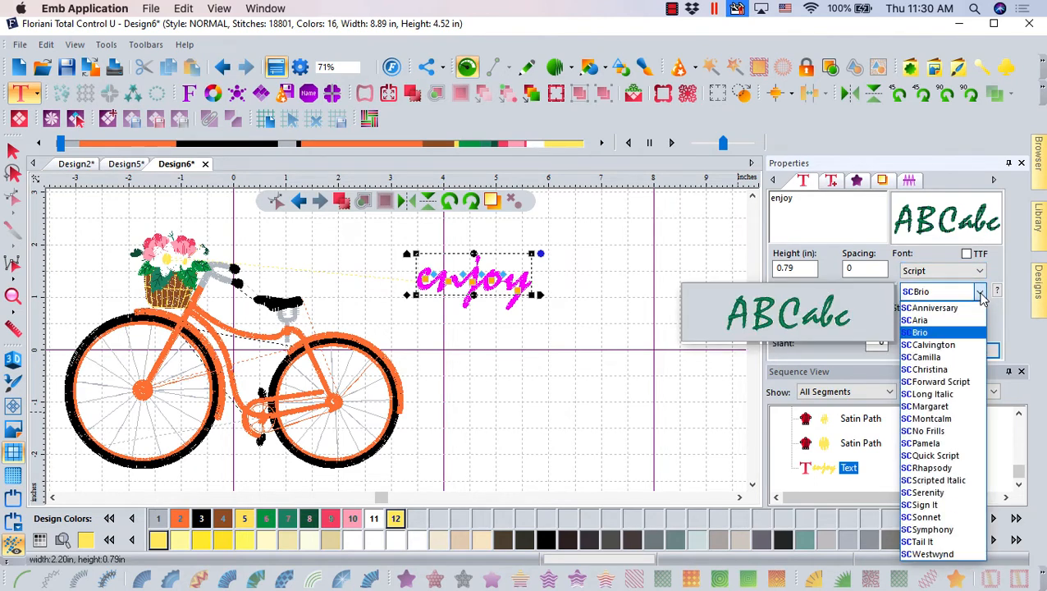
click(970, 357)
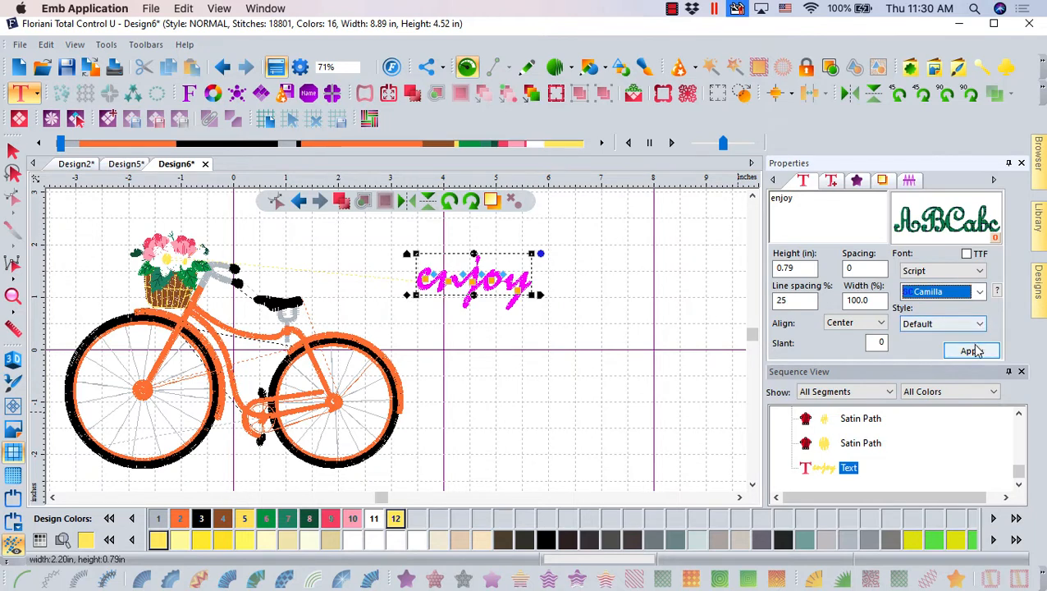
click(971, 350)
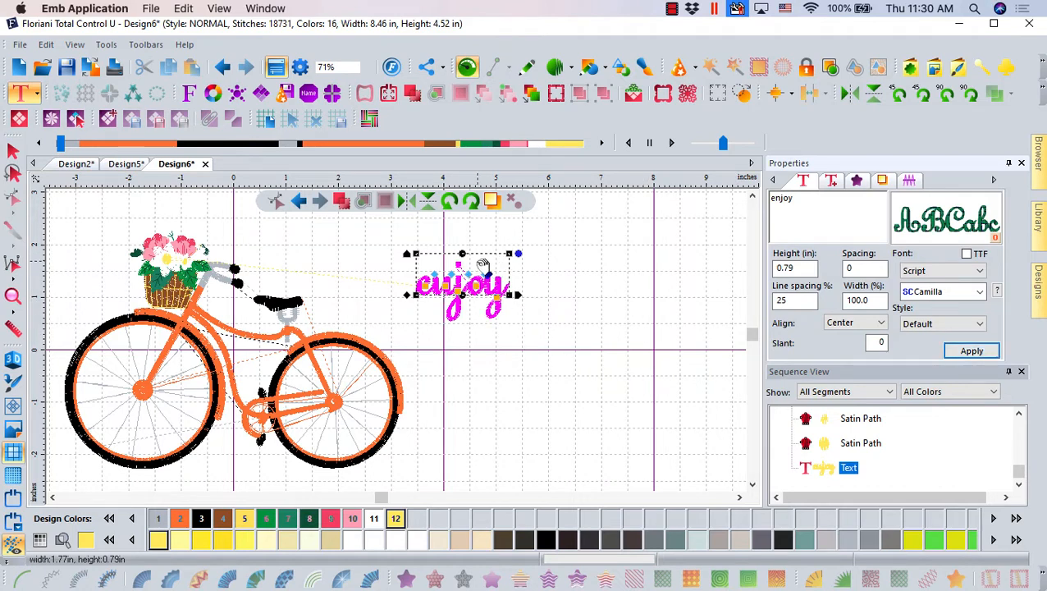
drag(482, 264, 249, 201)
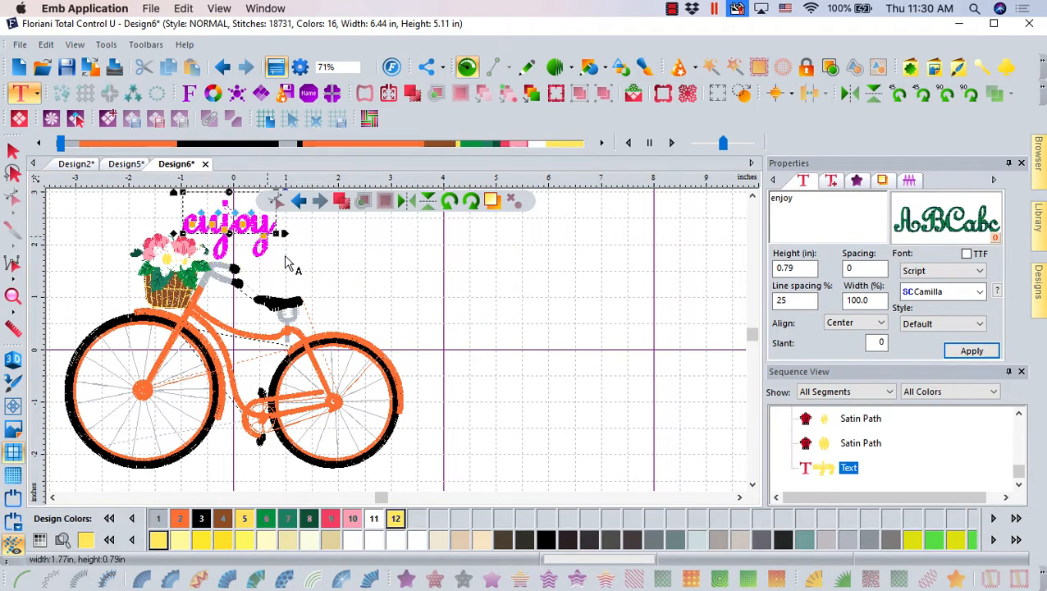
click(578, 346)
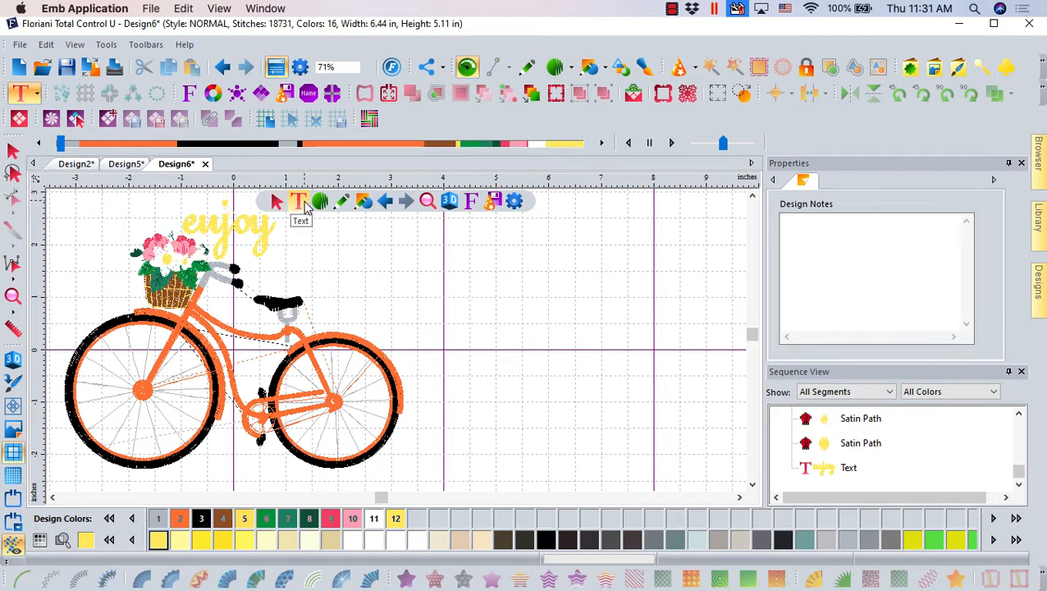
- Add a separate lettering object "the" in the Script font Symphony and move it closer to the bicycle, level with "enjoy"
click(300, 203)
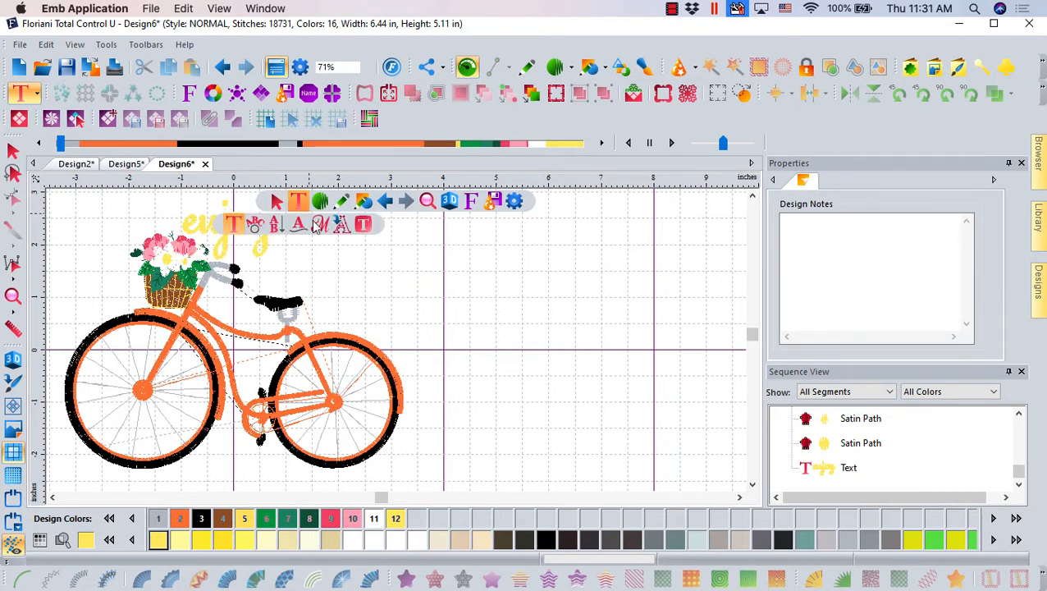
click(527, 330)
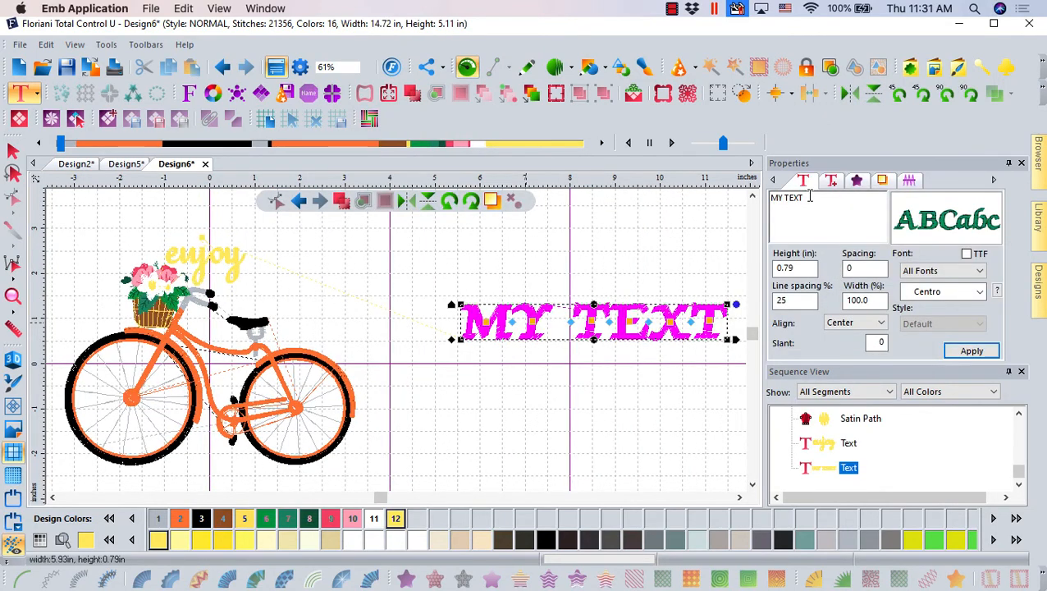
triple_click(809, 197)
text(the)
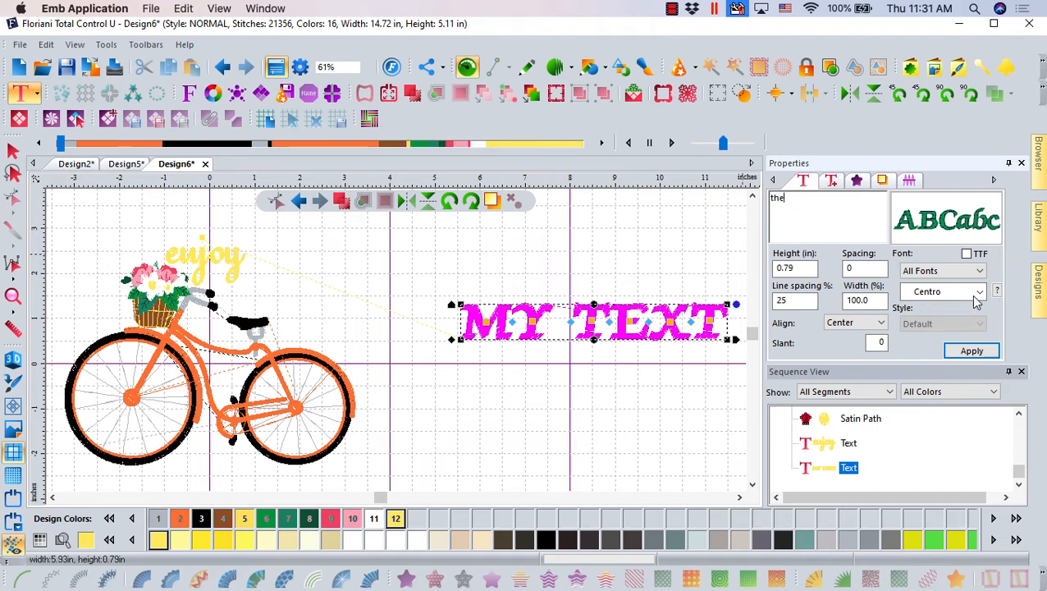
click(942, 270)
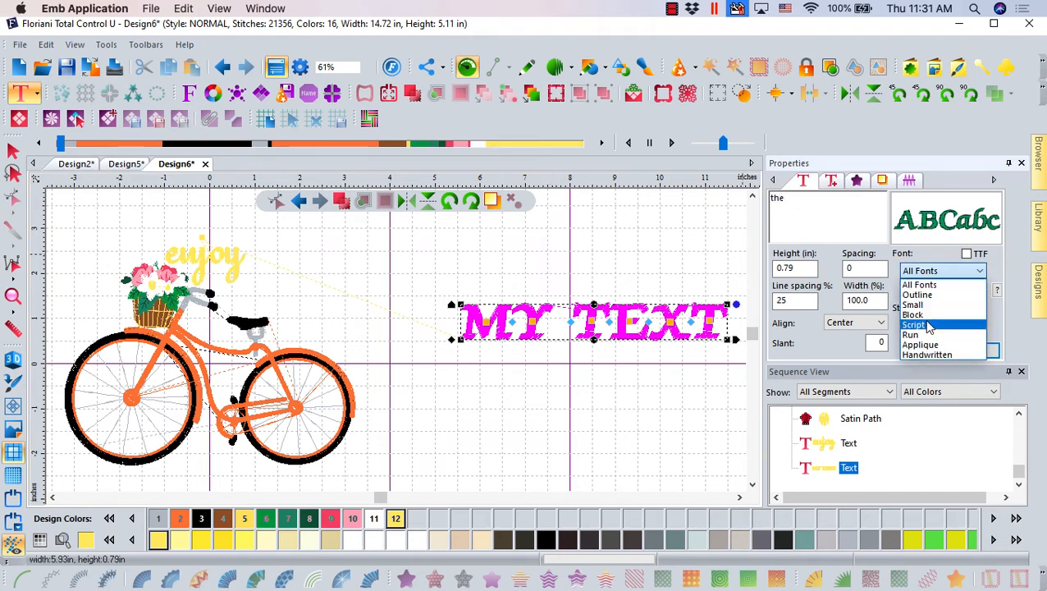
click(928, 324)
click(978, 292)
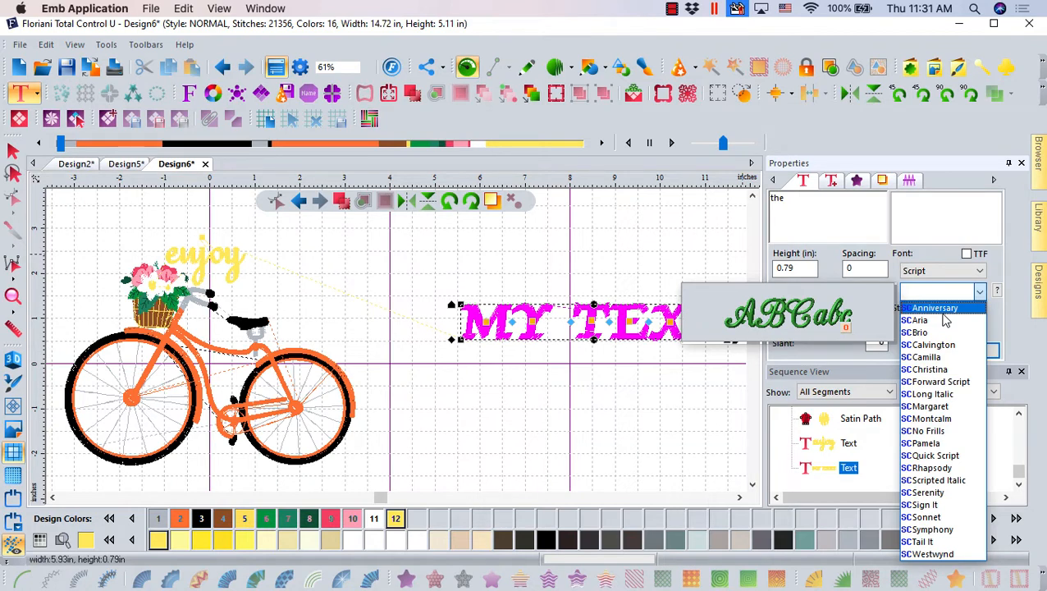
click(958, 531)
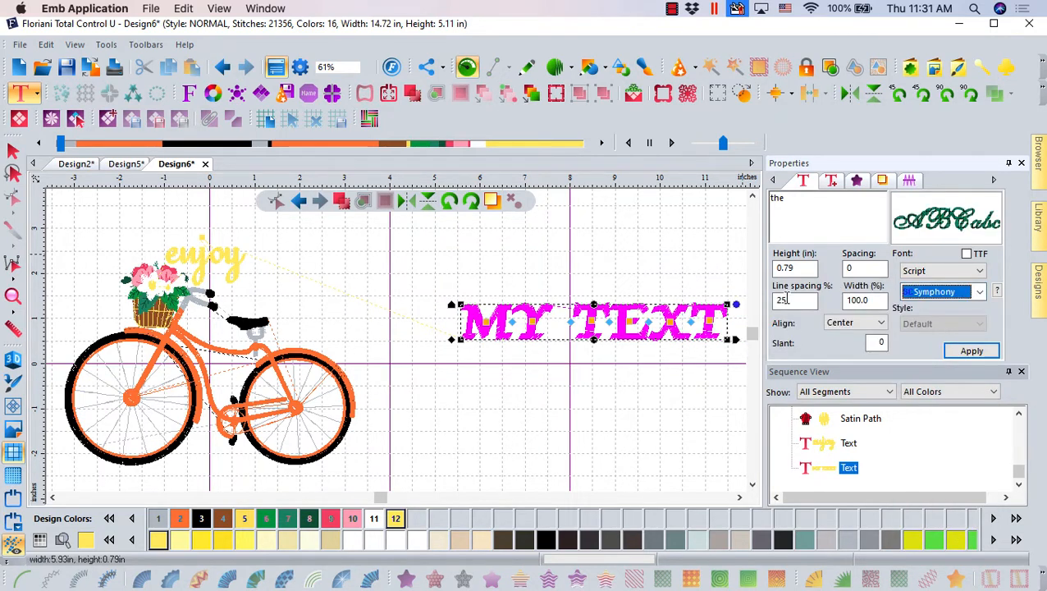
click(973, 351)
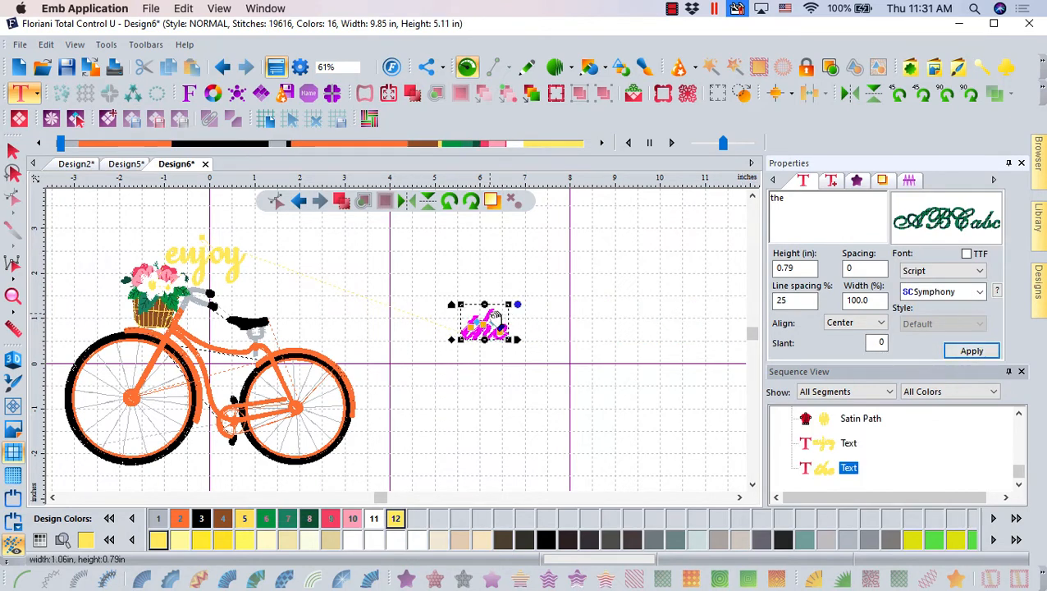
drag(488, 314, 362, 262)
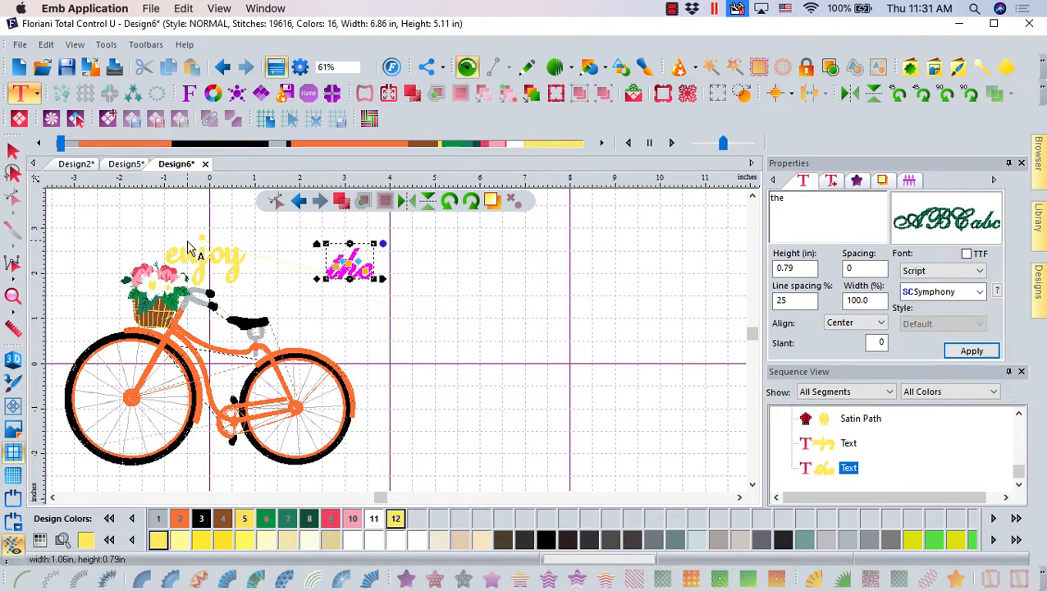
- Place "enjoy" above the flower basket tilted about 7.7 degrees counterclockwise, and move "the" beside it
click(220, 257)
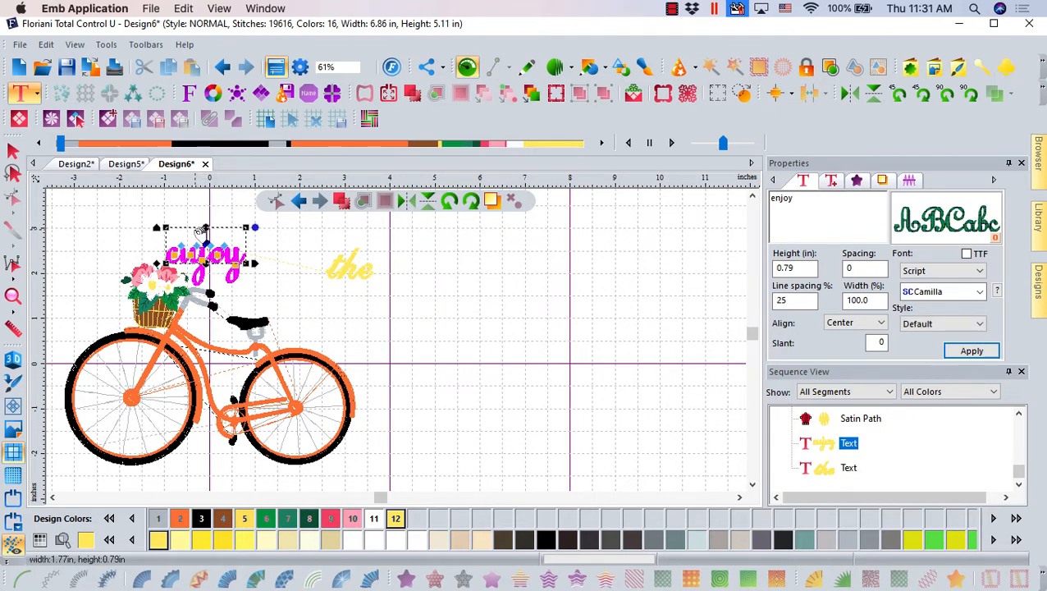
drag(202, 235, 187, 203)
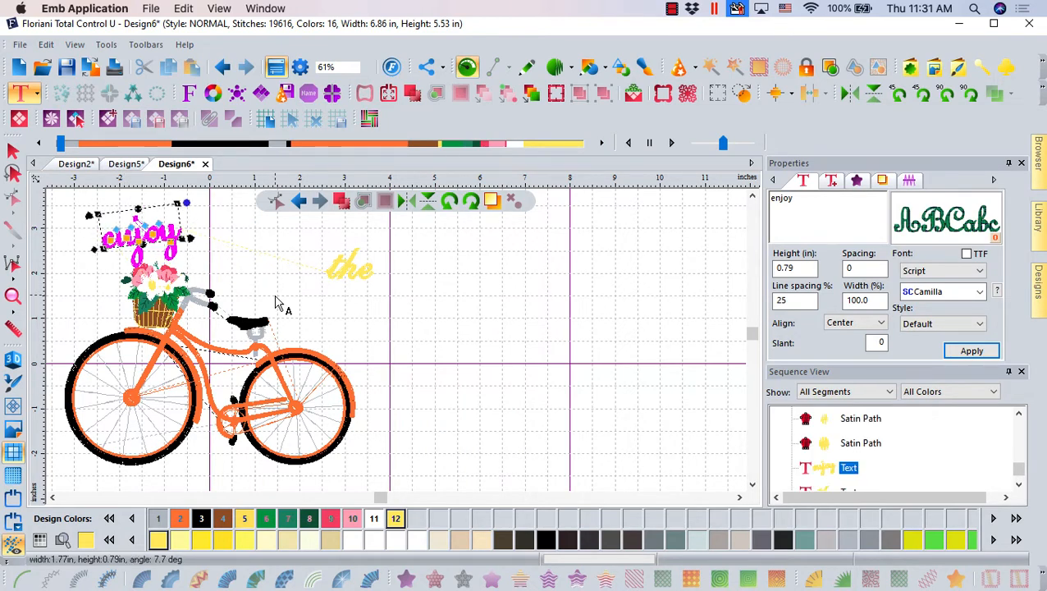
click(351, 272)
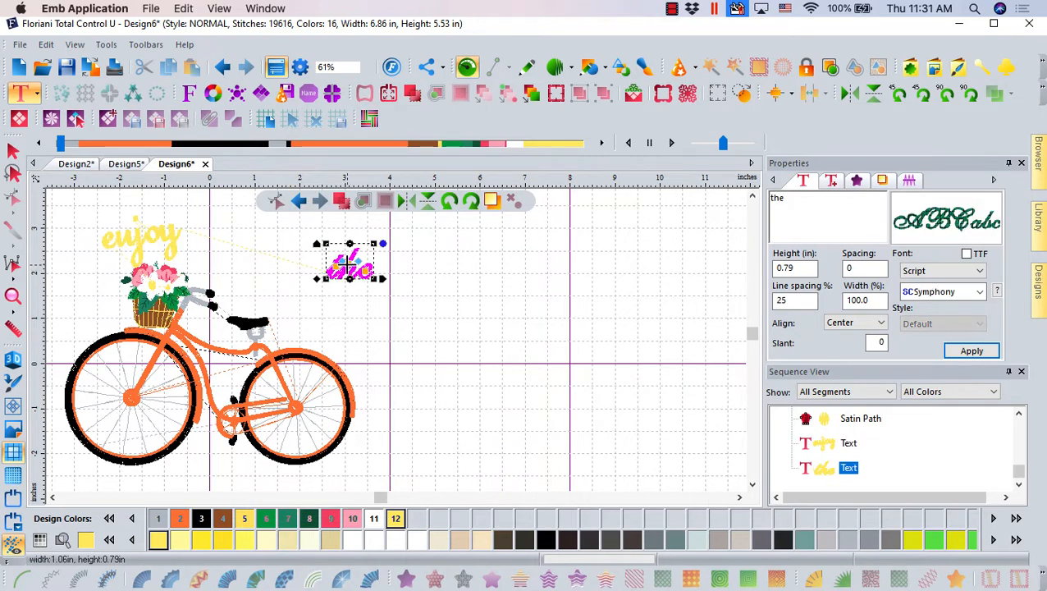
drag(348, 263, 245, 244)
click(410, 339)
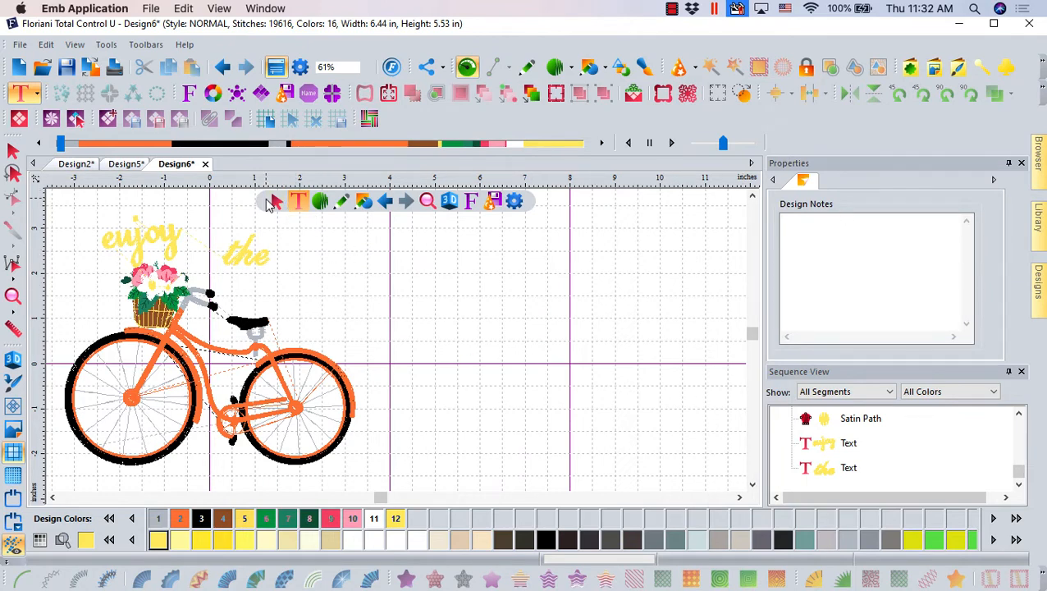
- Add a separate lettering object "RIDE" in blank space beside the bicycle, using the Block font Solid 2 Compact Light
click(274, 205)
mouse_move(297, 202)
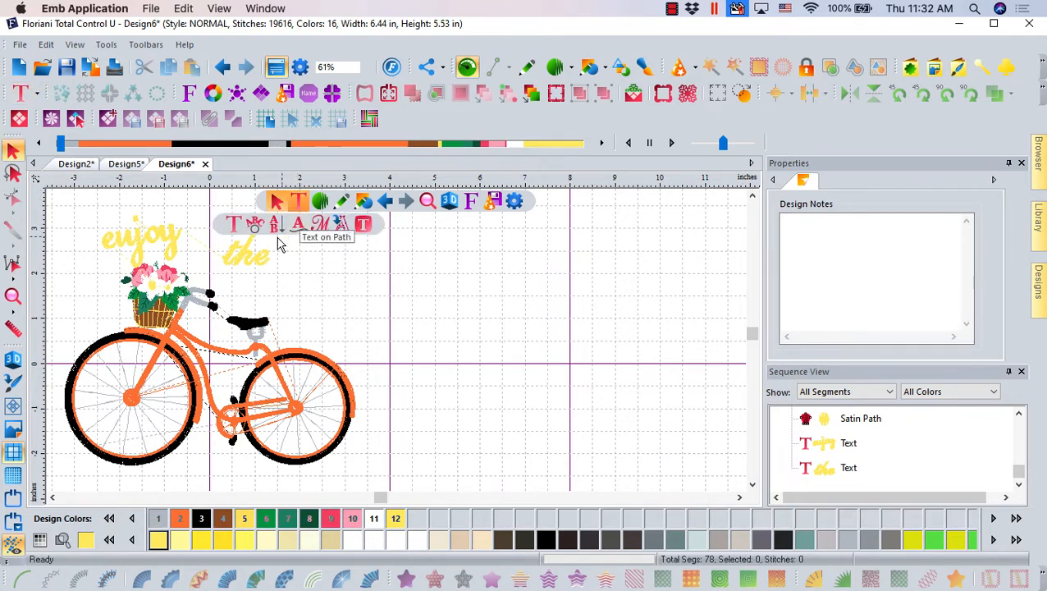
click(234, 225)
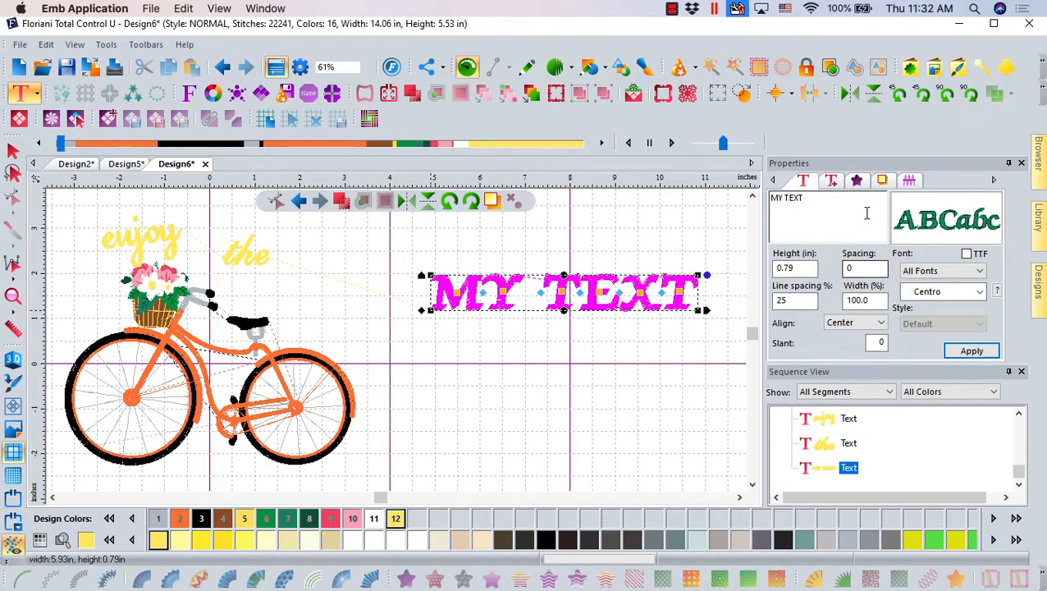
drag(810, 211, 754, 201)
text(RIDE)
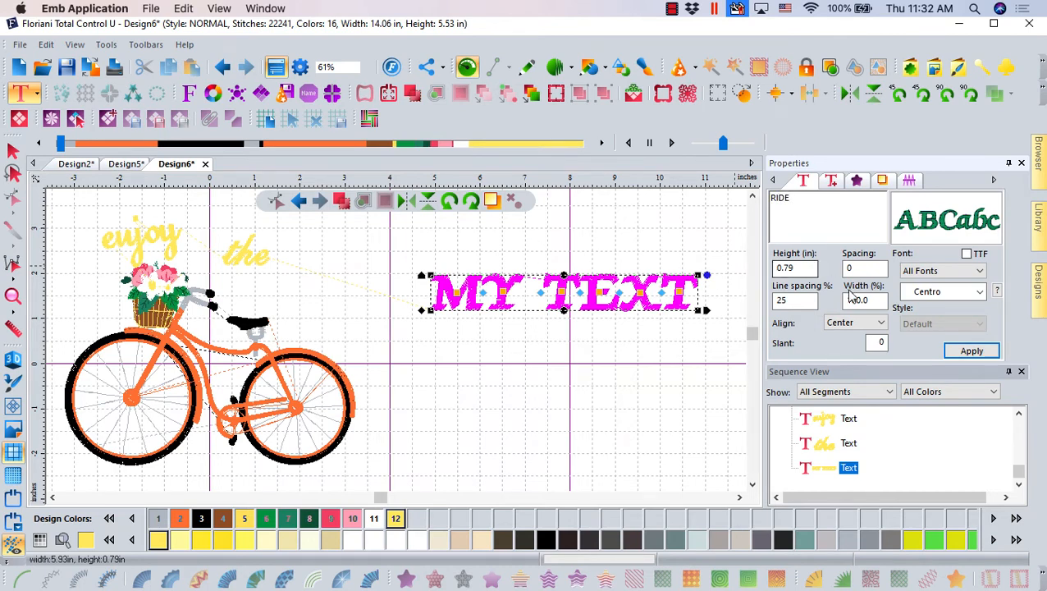
click(980, 273)
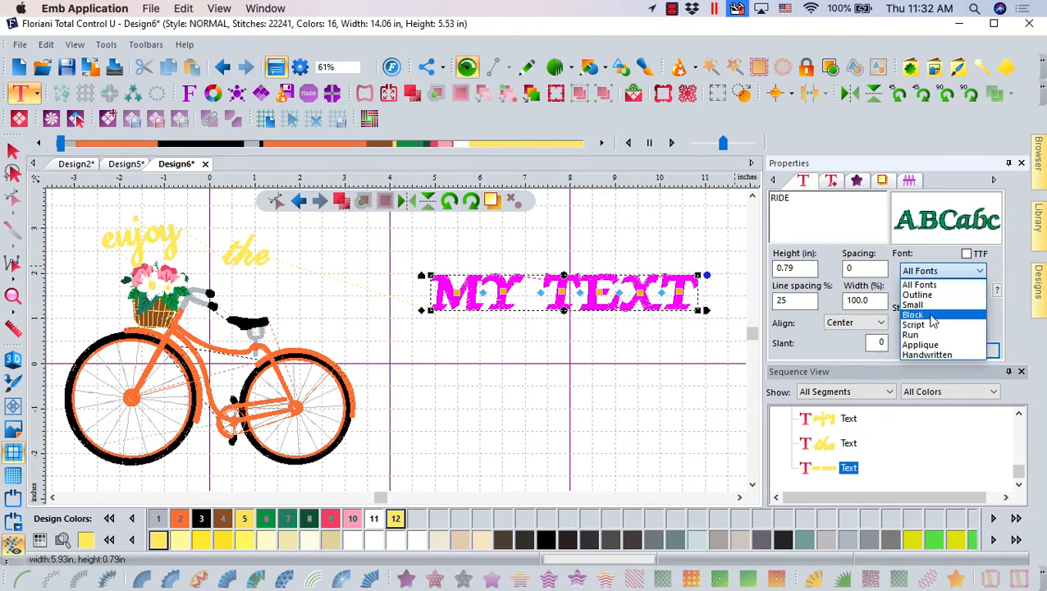
click(915, 314)
click(979, 293)
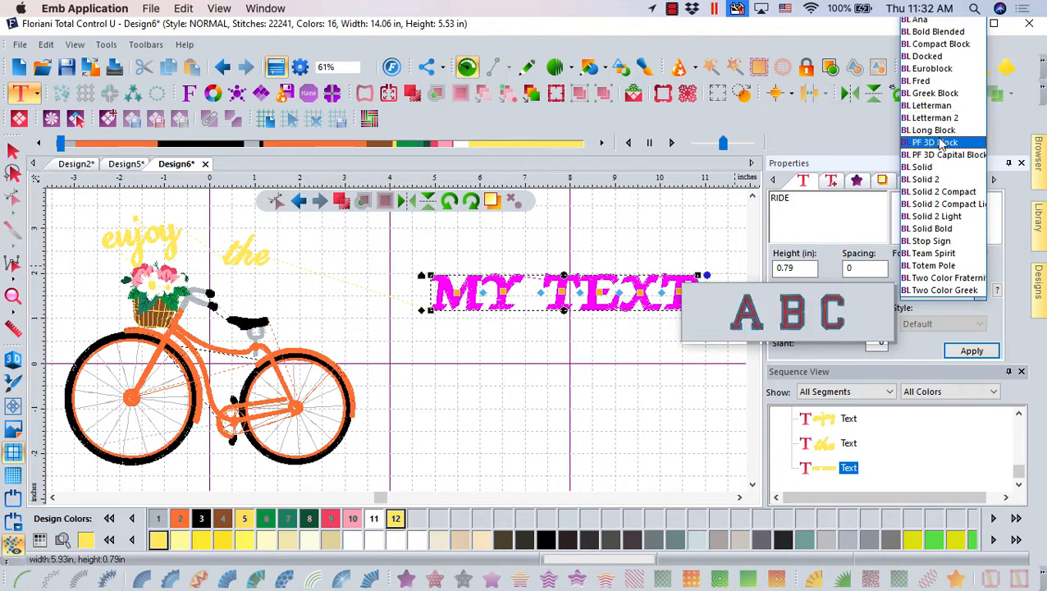
click(948, 212)
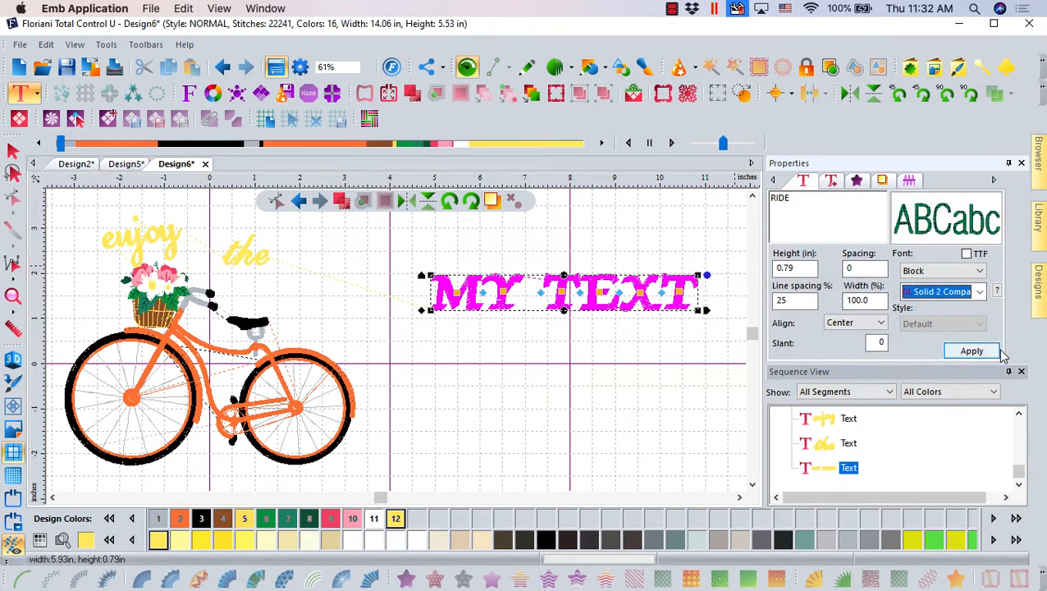
click(970, 352)
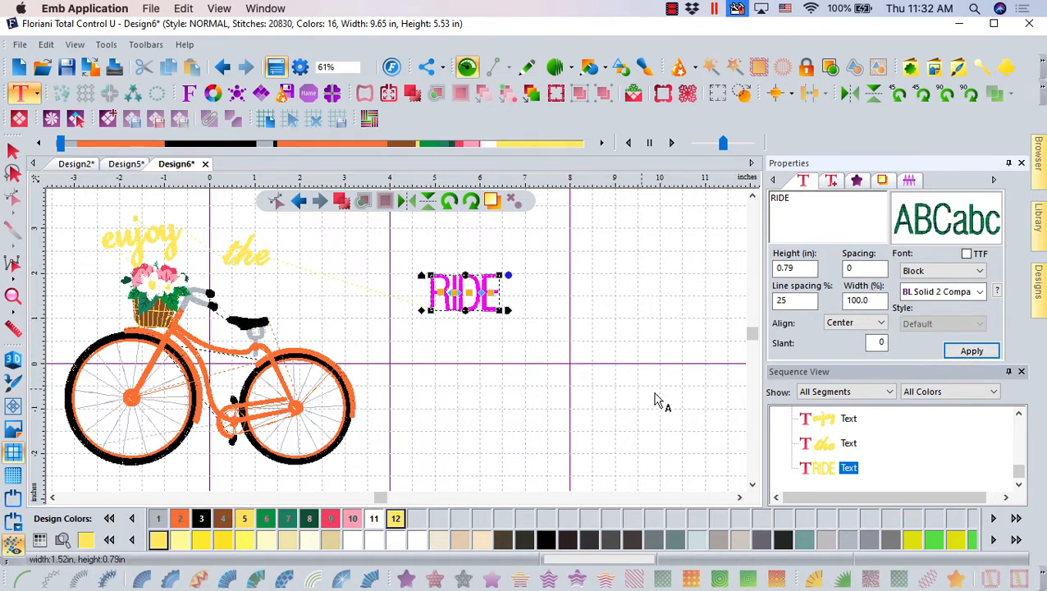
- Recolor the "enjoy", "the" and "RIDE" lettering together with the design's Dark Pink thread, color 9
click(1018, 413)
click(1018, 413)
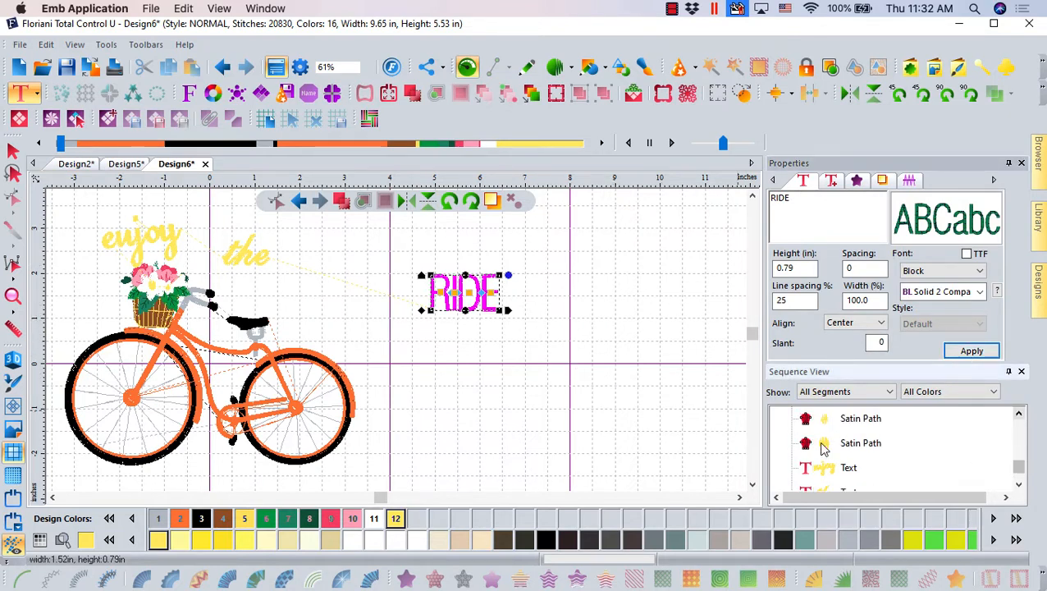
click(845, 468)
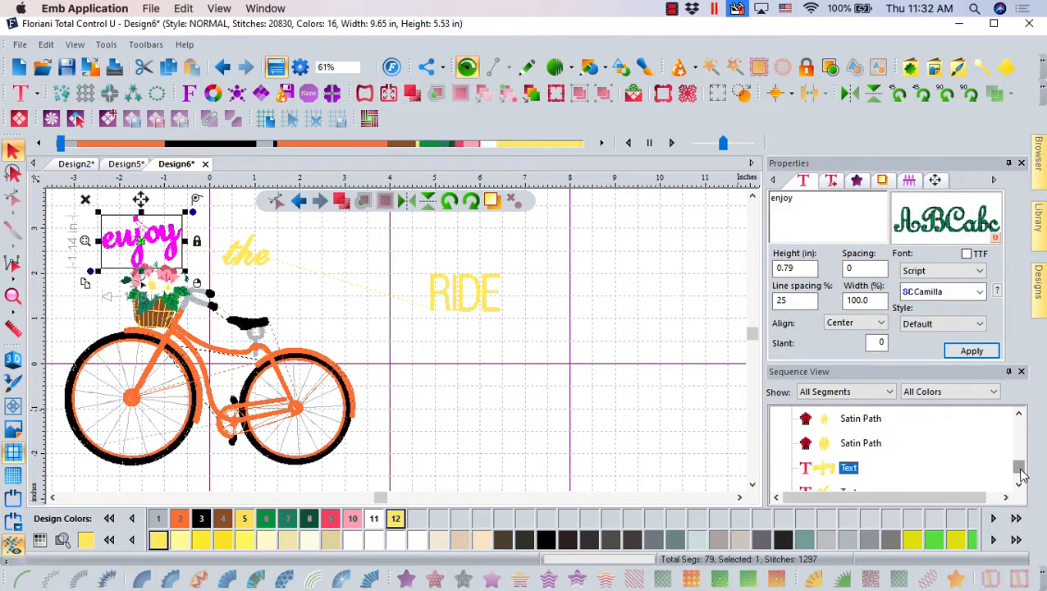
drag(1020, 469, 1019, 483)
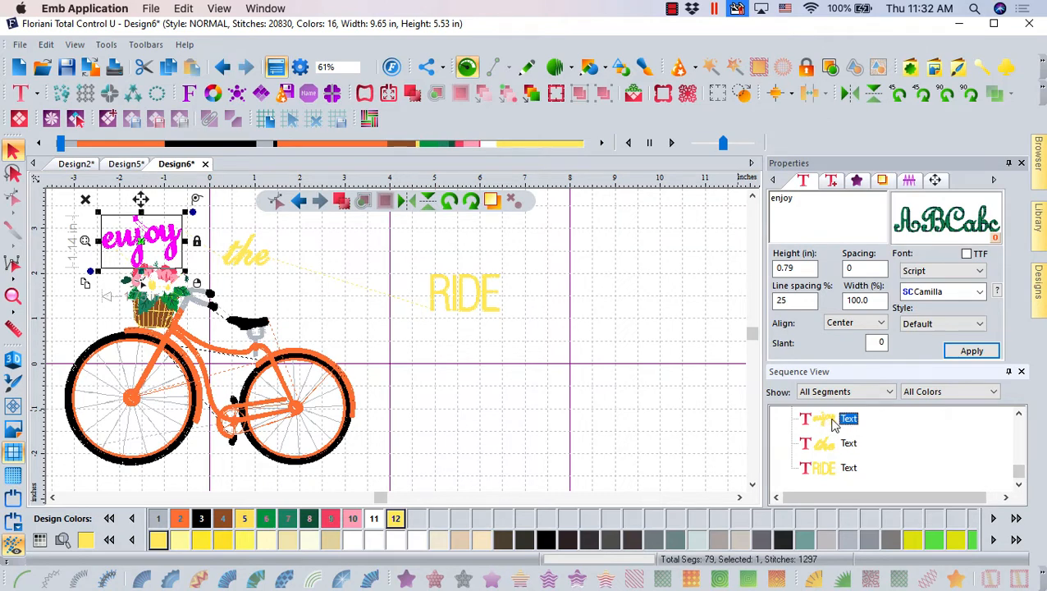
shift+click(844, 469)
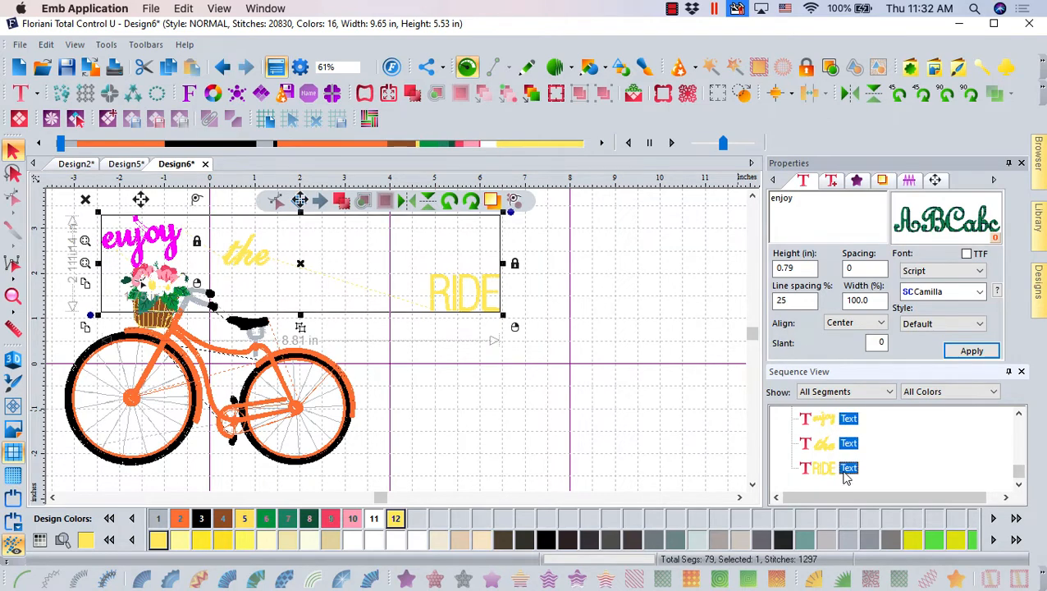
click(328, 518)
click(574, 335)
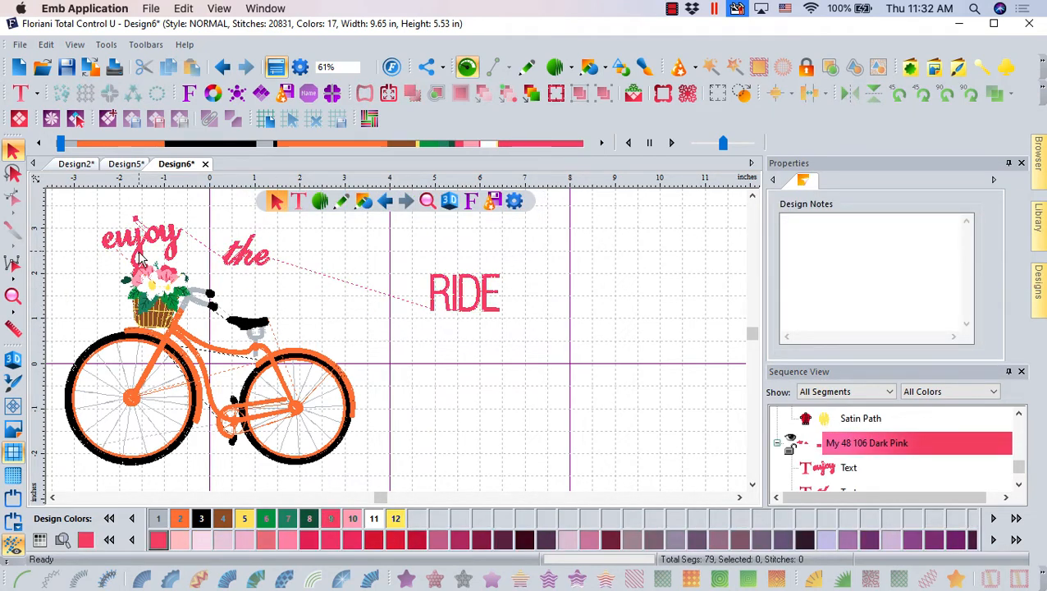
- Move "RIDE" to just above the bicycle seat and center "the" directly above it
click(246, 256)
drag(246, 256, 246, 246)
click(483, 307)
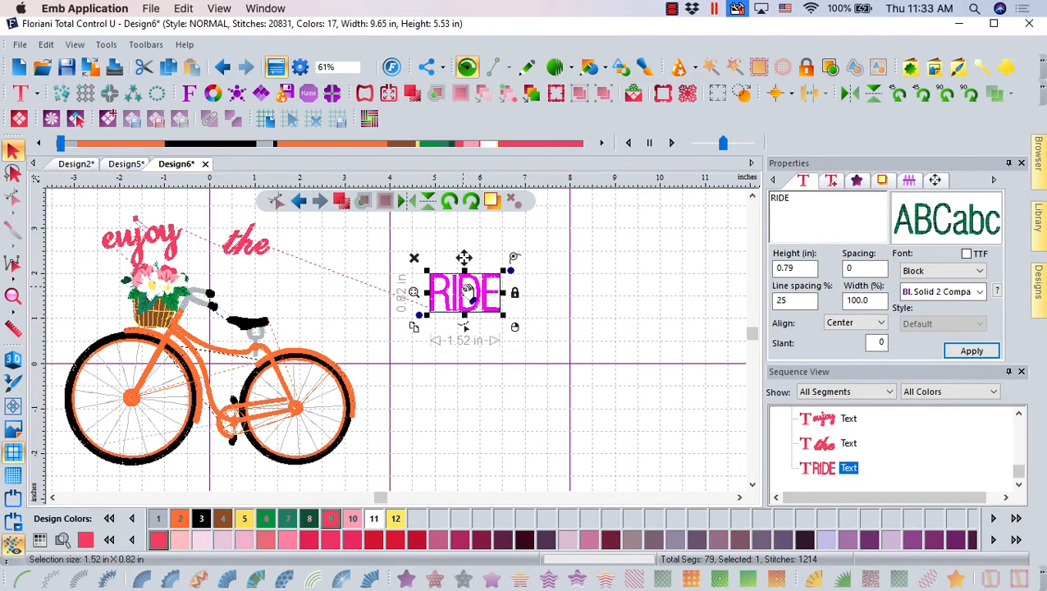
drag(468, 293, 264, 289)
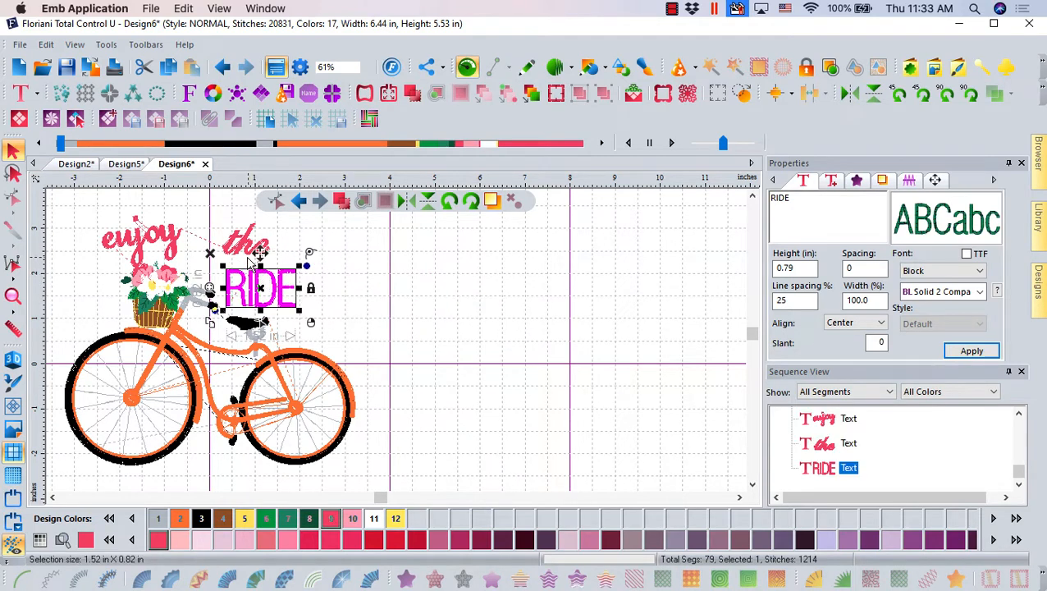
click(246, 243)
drag(246, 241, 255, 247)
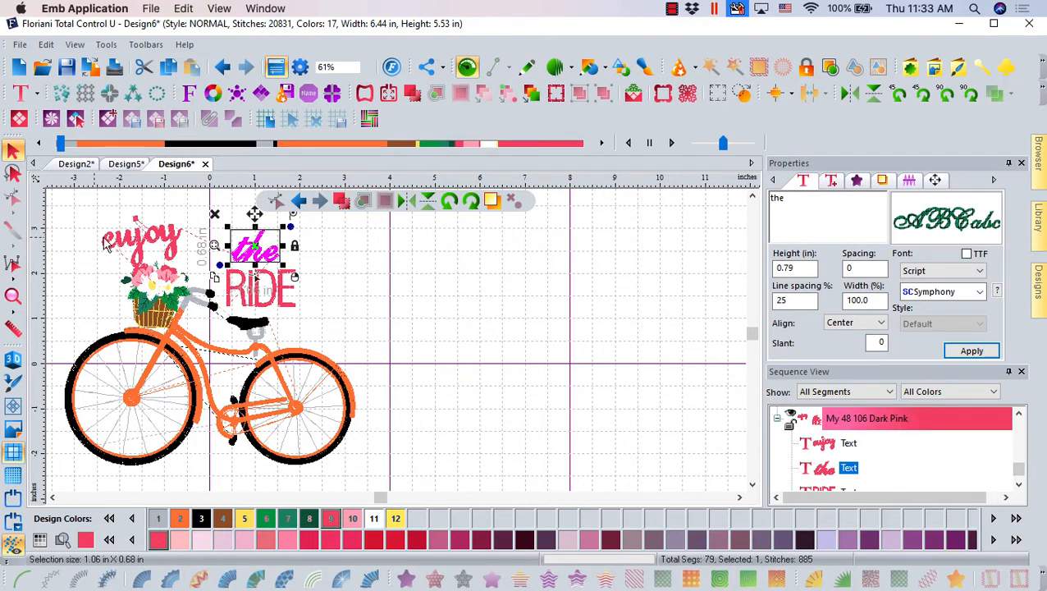
- Stretch the "enjoy" lettering horizontally toward "the" to about 2.54 in wide, keeping its height at 0.79 in
click(149, 243)
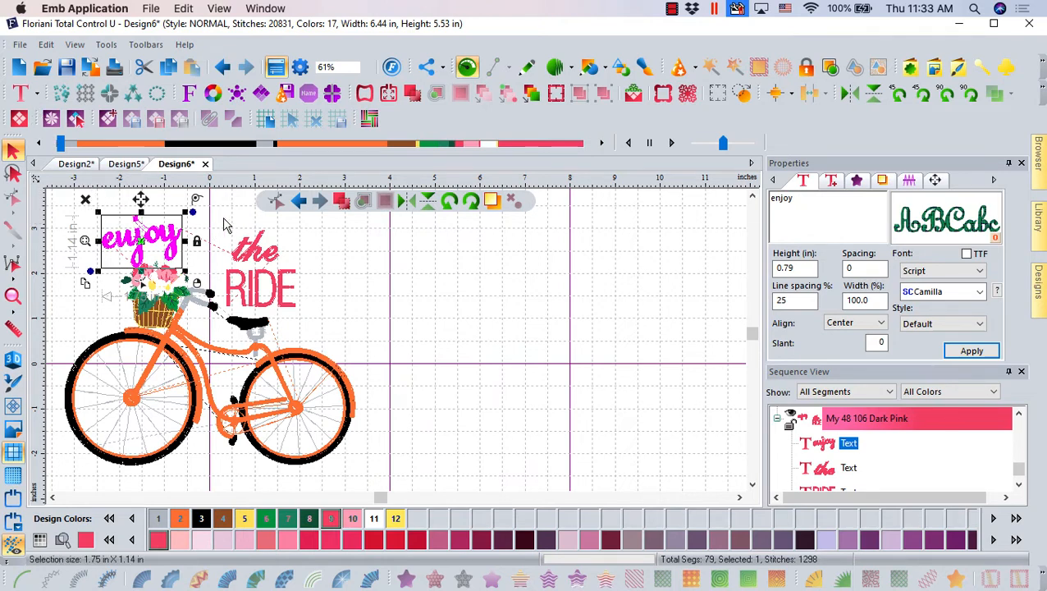
click(36, 94)
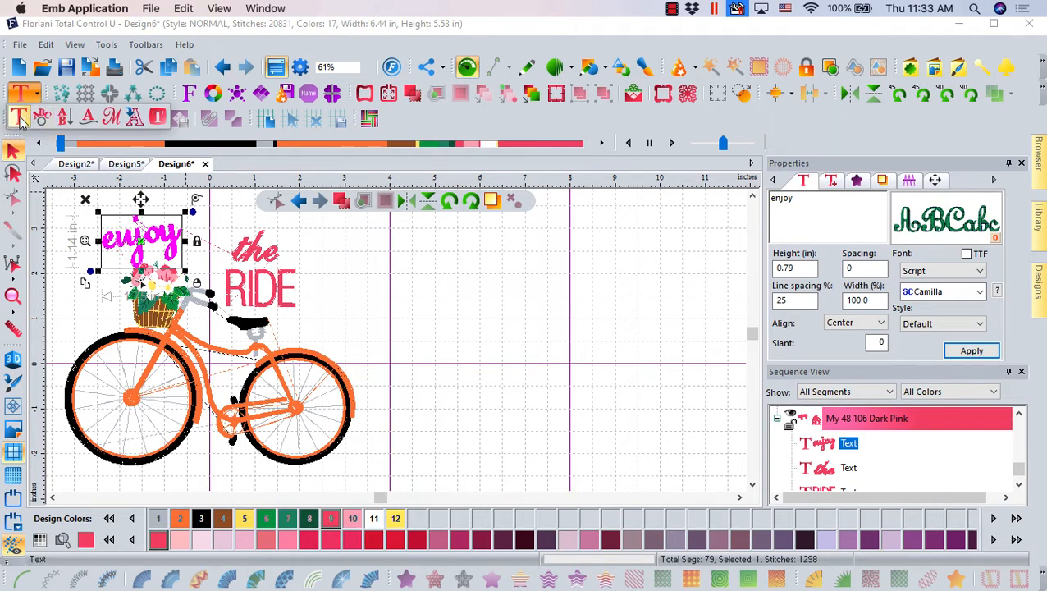
click(19, 119)
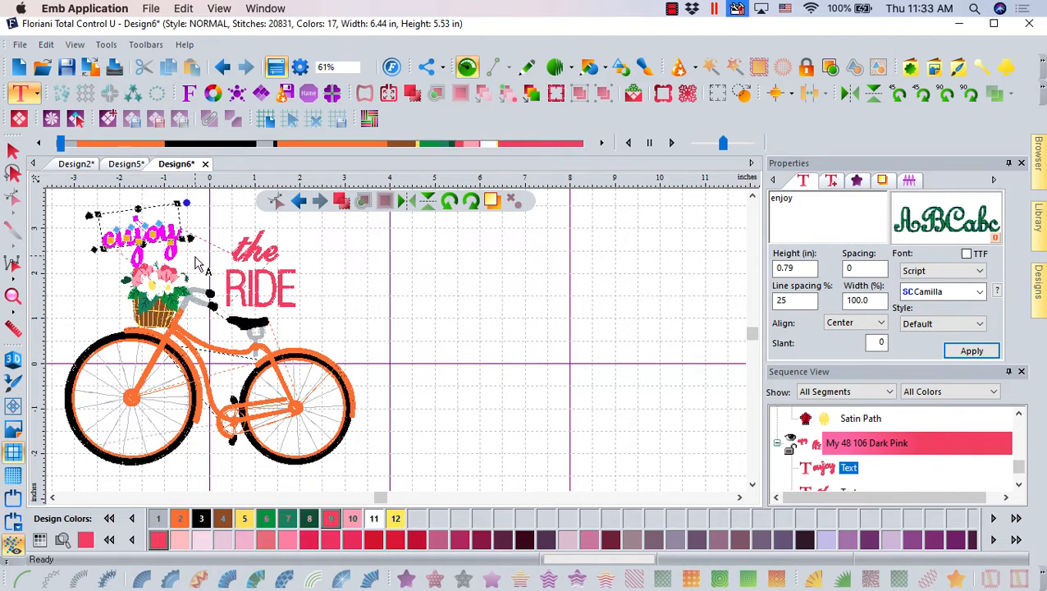
drag(195, 240, 224, 229)
click(393, 320)
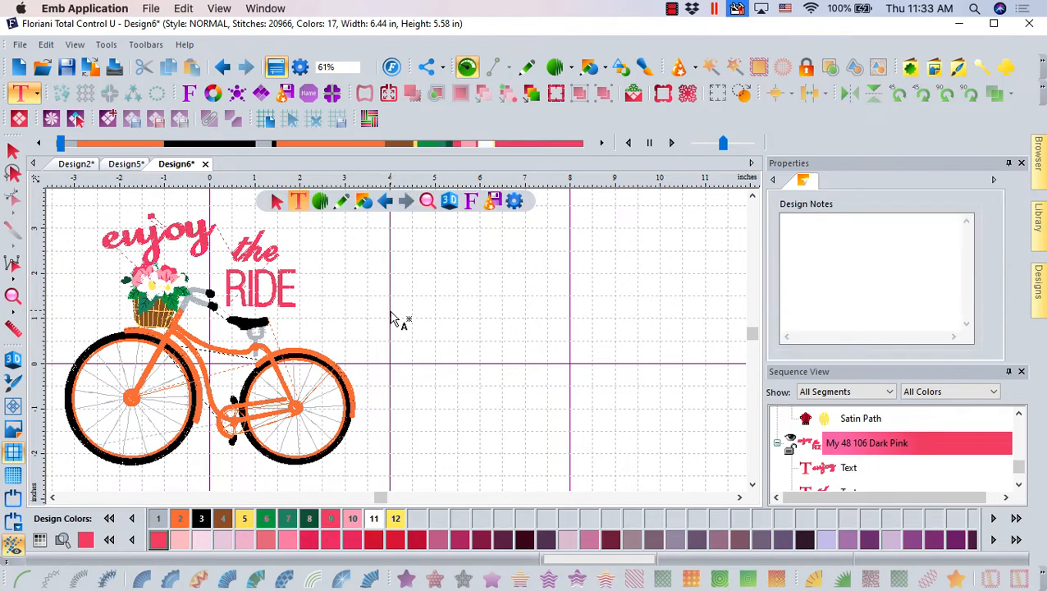
- Flatten the tilt of "enjoy" to about 2 degrees counterclockwise and nudge "the" slightly upward above "RIDE"
click(151, 240)
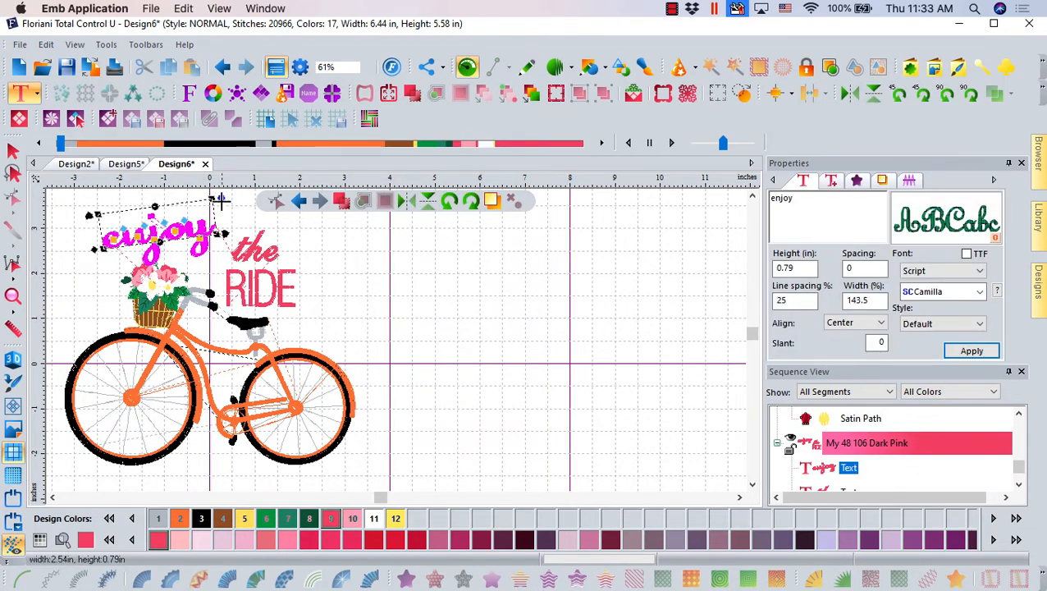
drag(220, 199, 223, 205)
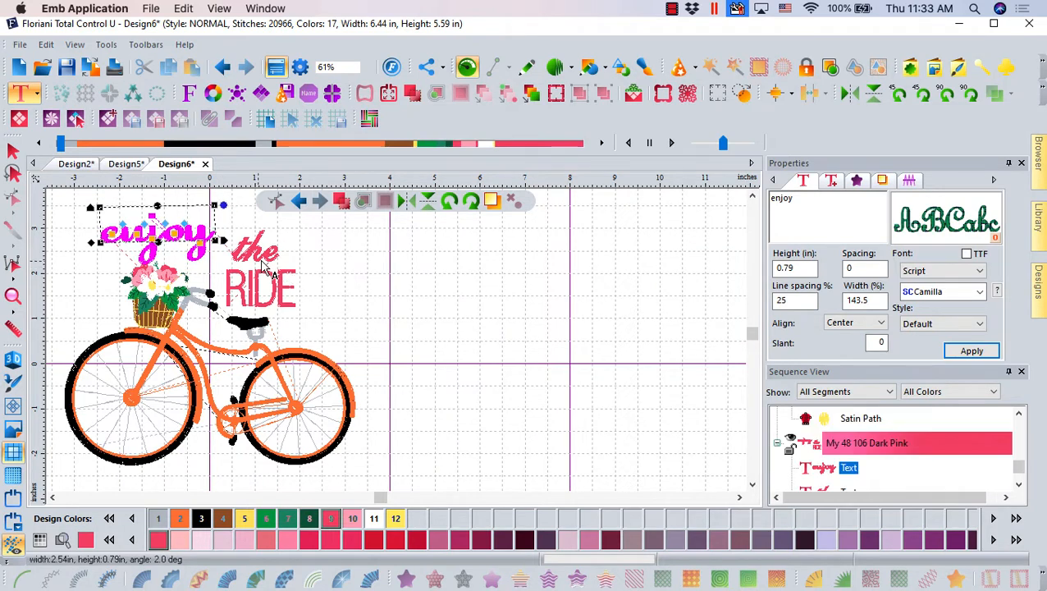
click(261, 254)
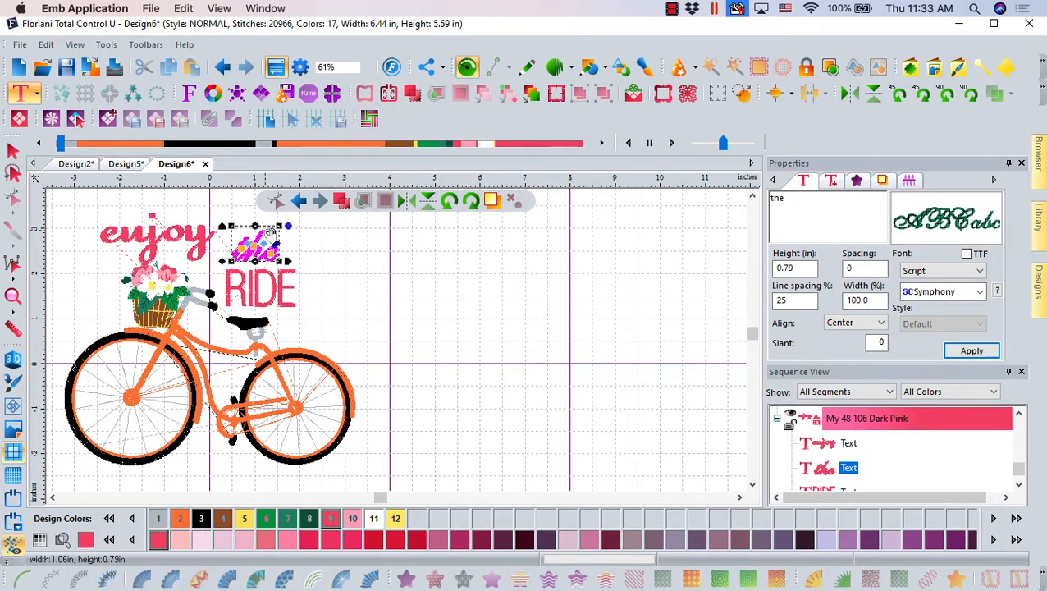
drag(267, 232, 268, 230)
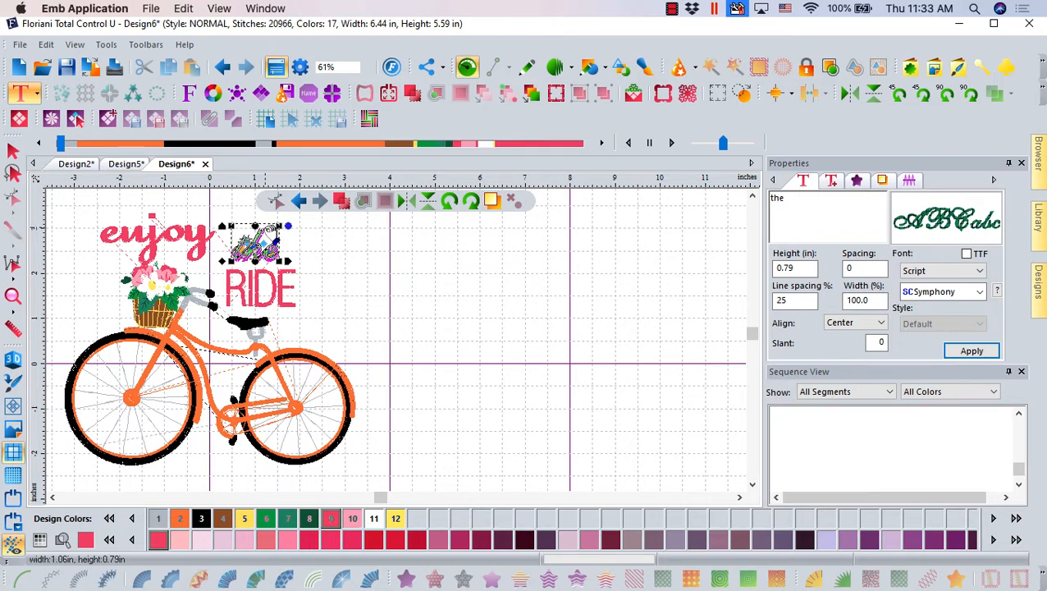
click(449, 312)
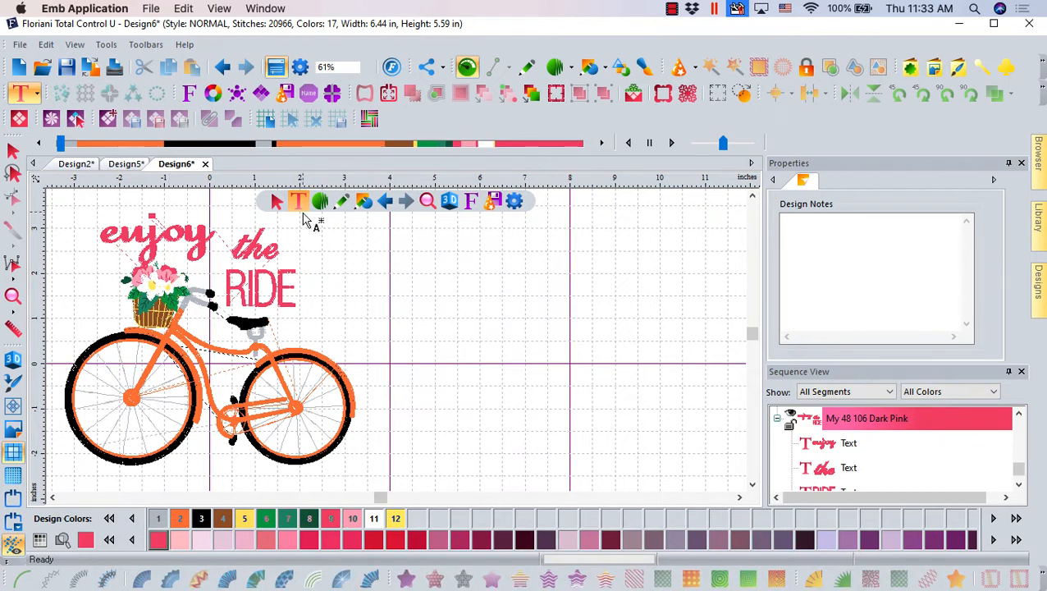
click(125, 164)
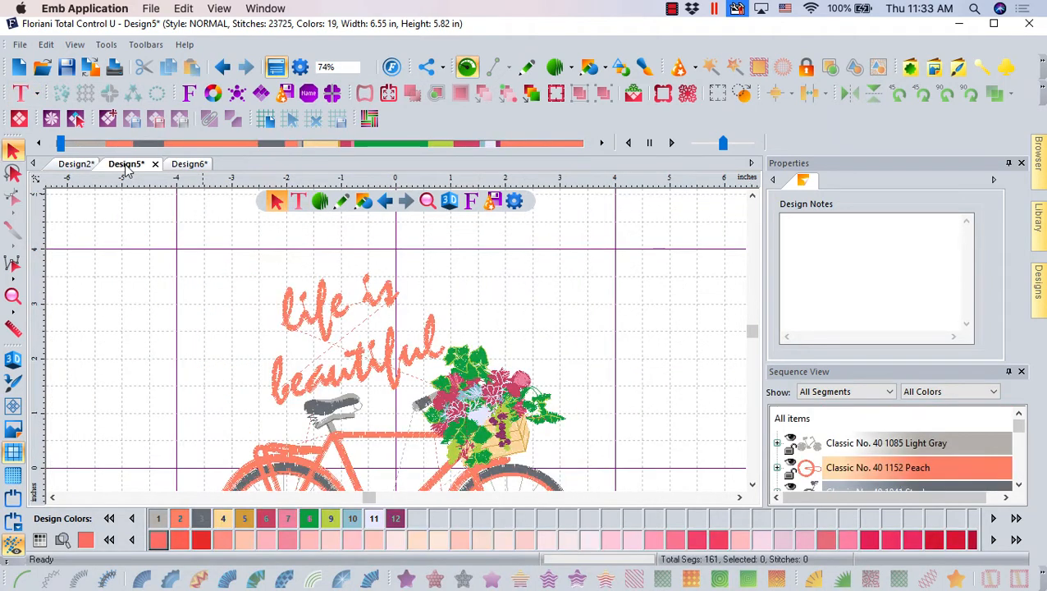
click(191, 165)
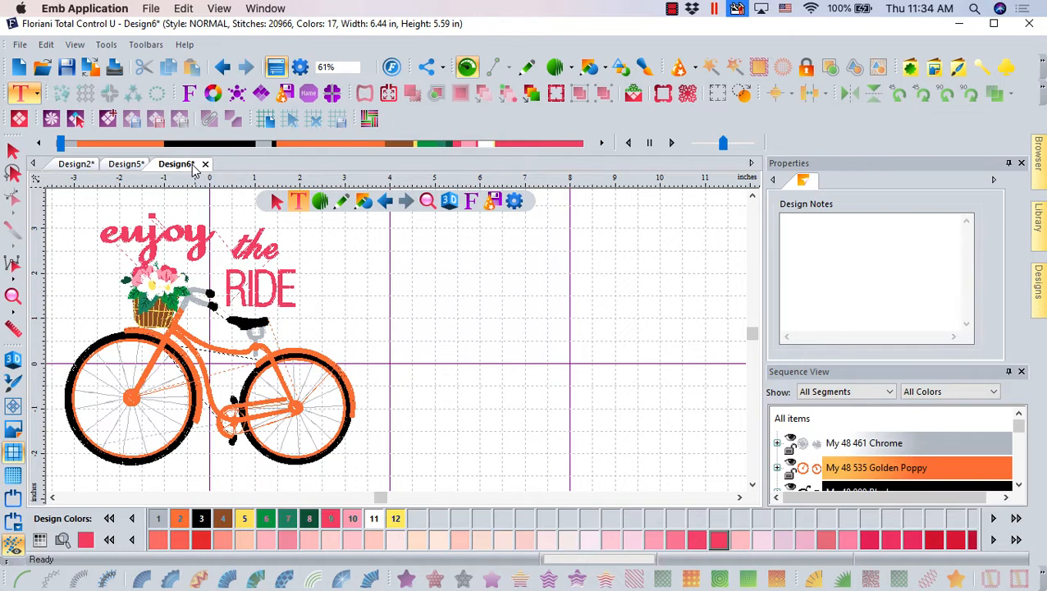
click(525, 65)
click(671, 10)
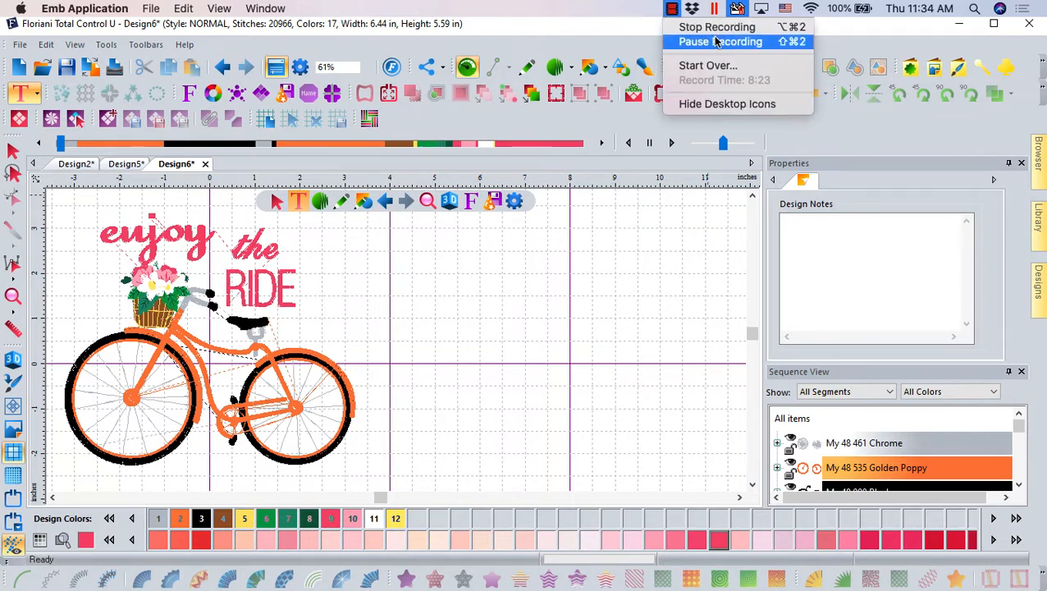